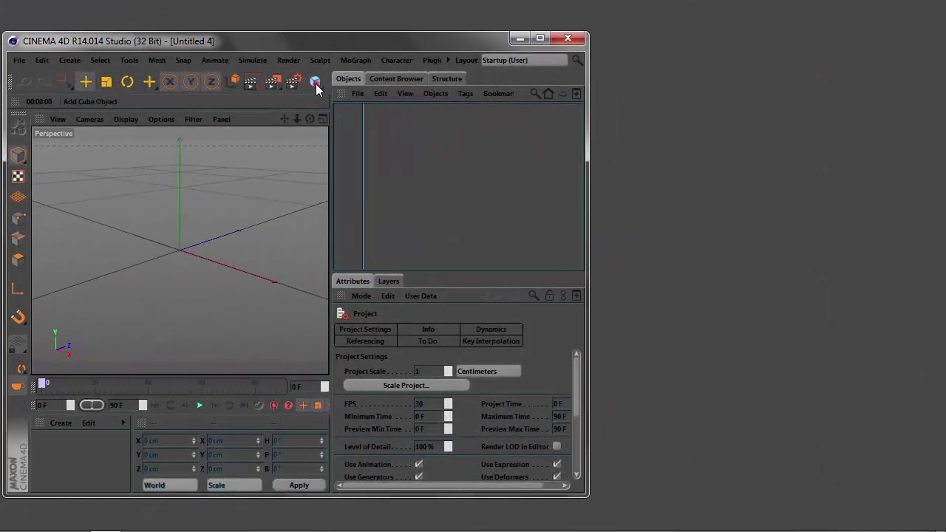
Add a Cube and nest it under a new MoGraph Cloner.
{"action": "left_click", "coordinate": [315, 83]}
{"action": "left_click", "coordinate": [355, 60]}
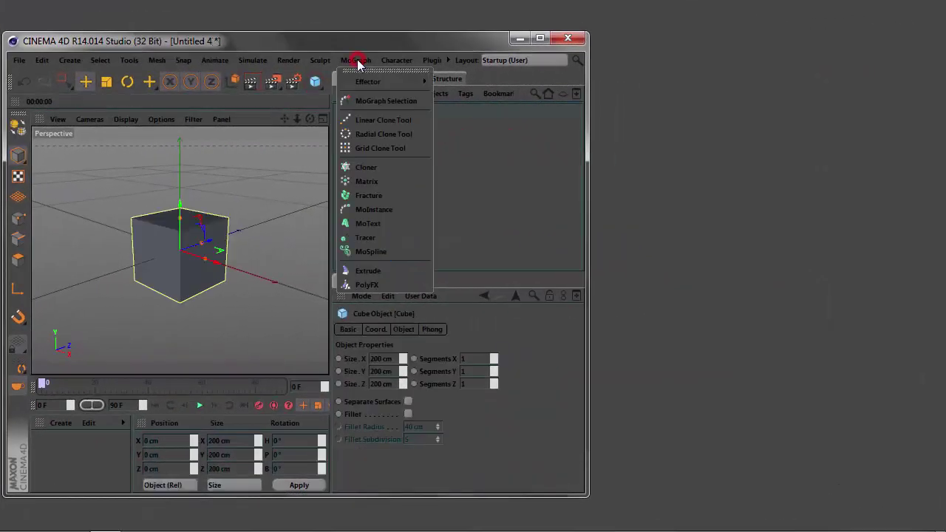
{"action": "left_click", "coordinate": [371, 168]}
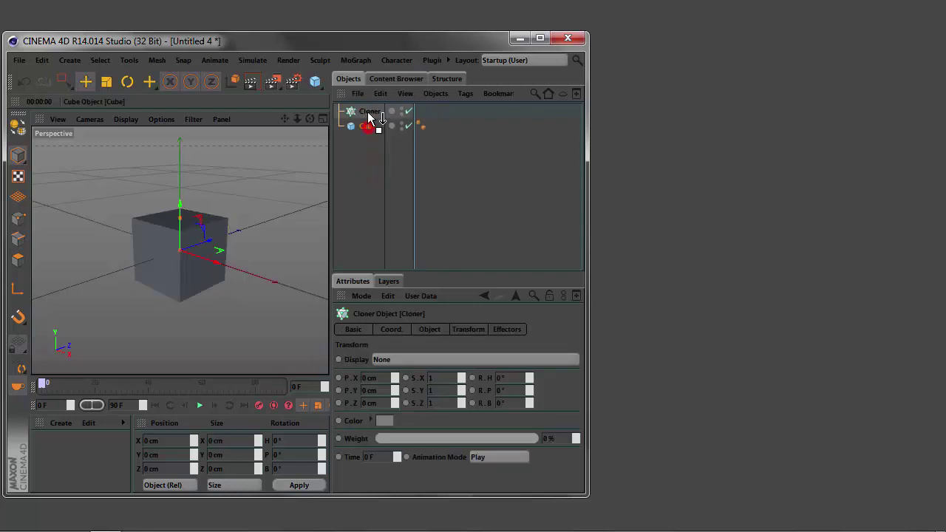
{"action": "left_click_drag", "start_coordinate": [372, 126], "coordinate": [371, 115]}
Scale the cube down to about 35 cm, then select the Cloner and show its coordinates.
{"action": "left_click", "coordinate": [106, 82]}
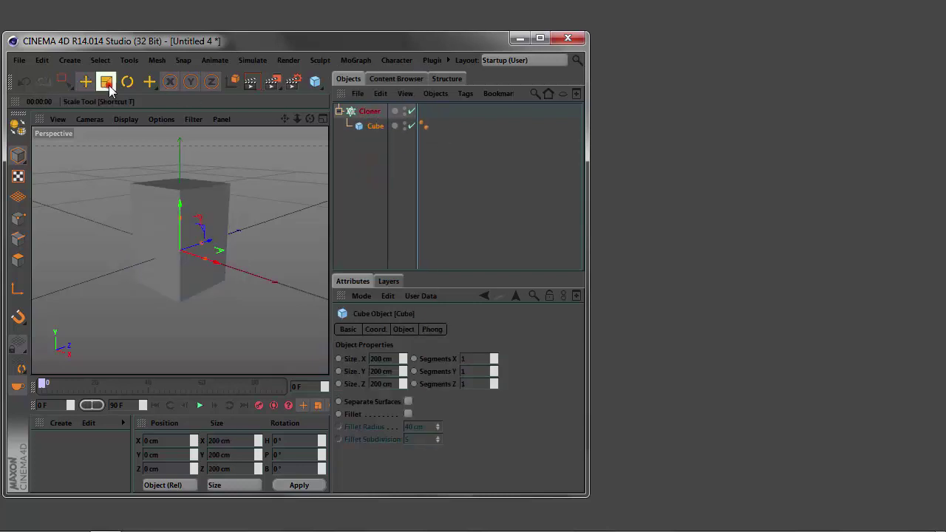
{"action": "mouse_move", "coordinate": [299, 180]}
{"action": "left_mouse_down"}
{"action": "mouse_move", "coordinate": [121, 279]}
{"action": "mouse_move", "coordinate": [174, 272]}
{"action": "left_mouse_up"}
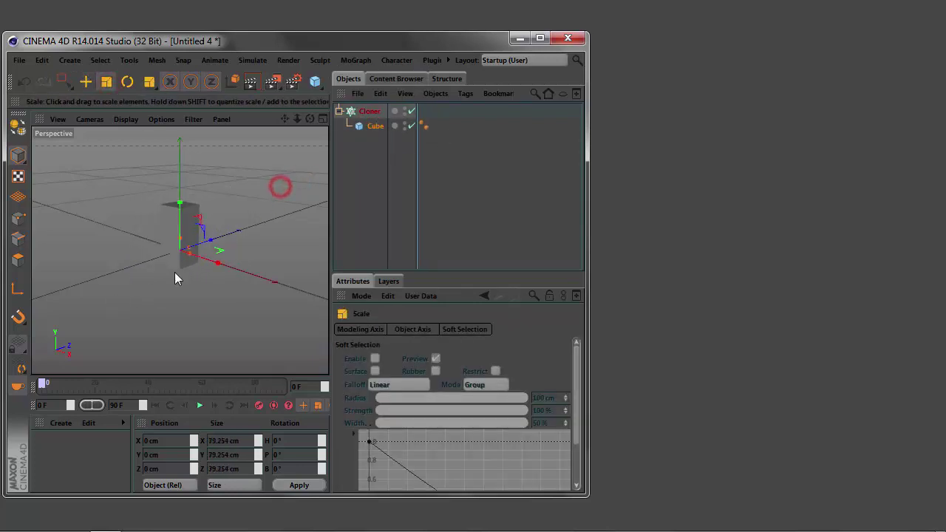
{"action": "mouse_move", "coordinate": [264, 170]}
{"action": "left_mouse_down"}
{"action": "mouse_move", "coordinate": [286, 169]}
{"action": "mouse_move", "coordinate": [154, 270]}
{"action": "left_mouse_up"}
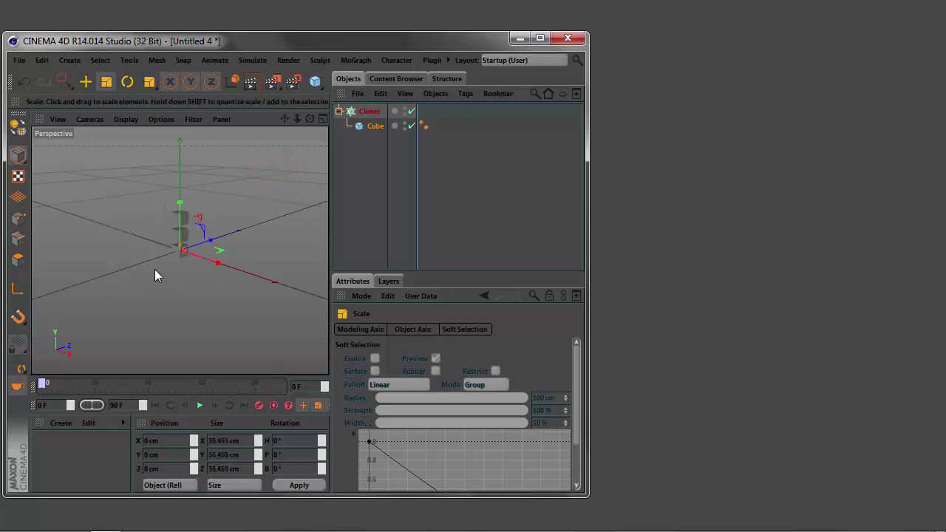
{"action": "mouse_move", "coordinate": [283, 119]}
{"action": "left_mouse_down"}
{"action": "mouse_move", "coordinate": [310, 133]}
{"action": "mouse_move", "coordinate": [179, 250]}
{"action": "left_mouse_up"}
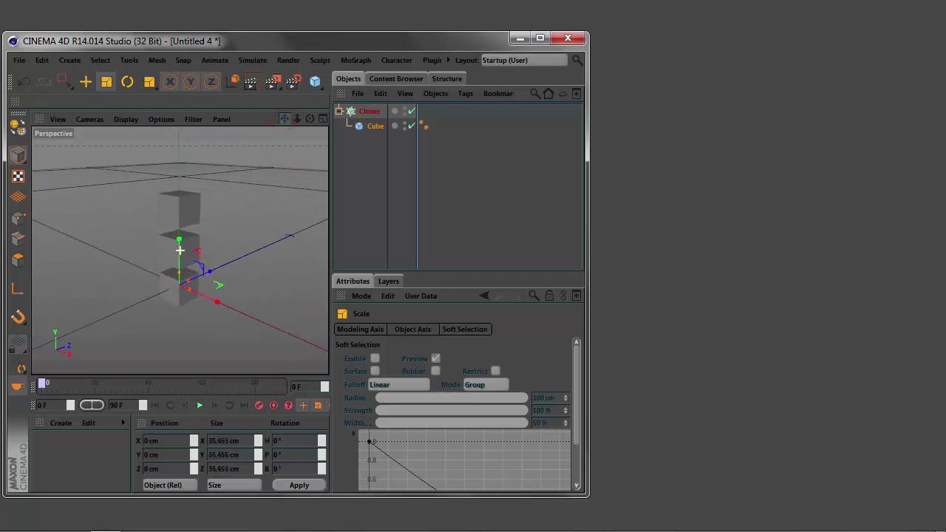
{"action": "left_click", "coordinate": [370, 111]}
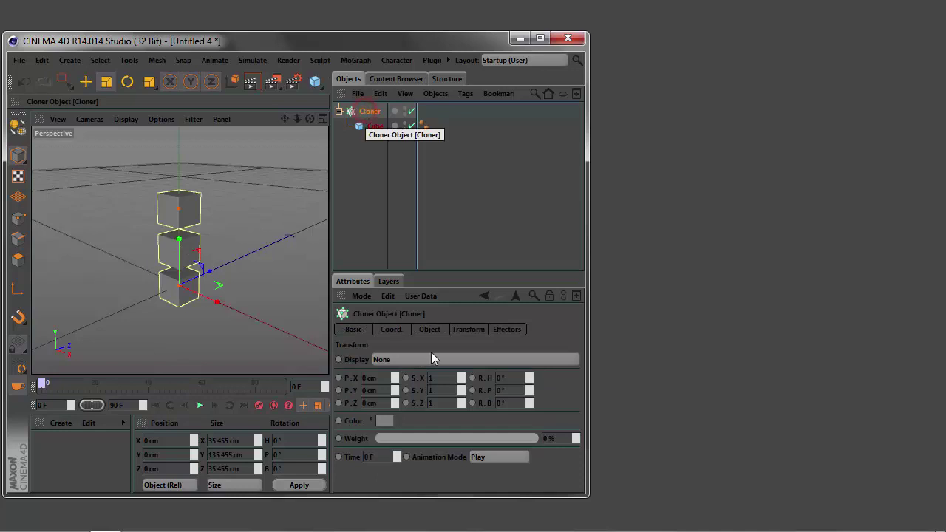
{"action": "left_click", "coordinate": [397, 329]}
Set the Cloner's mode to Grid Array.
{"action": "left_click", "coordinate": [430, 330]}
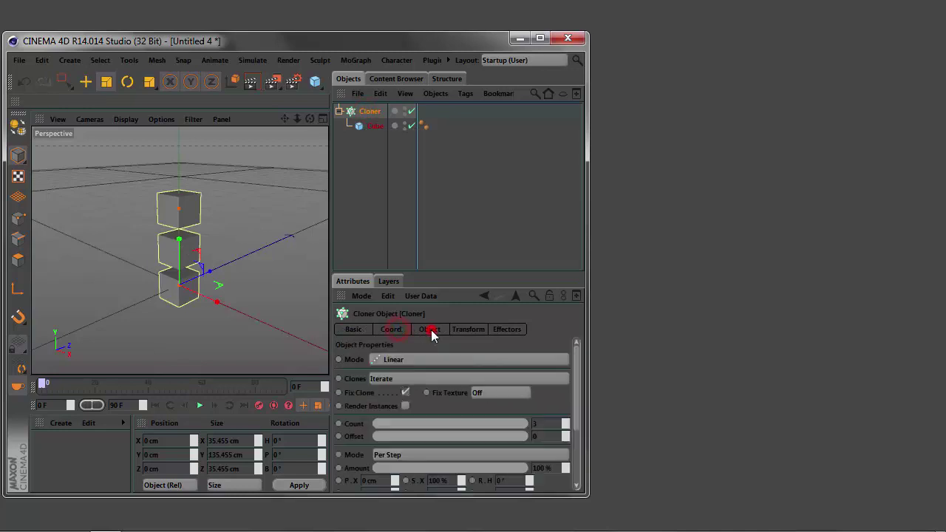
{"action": "left_click", "coordinate": [431, 360]}
{"action": "left_click", "coordinate": [425, 412]}
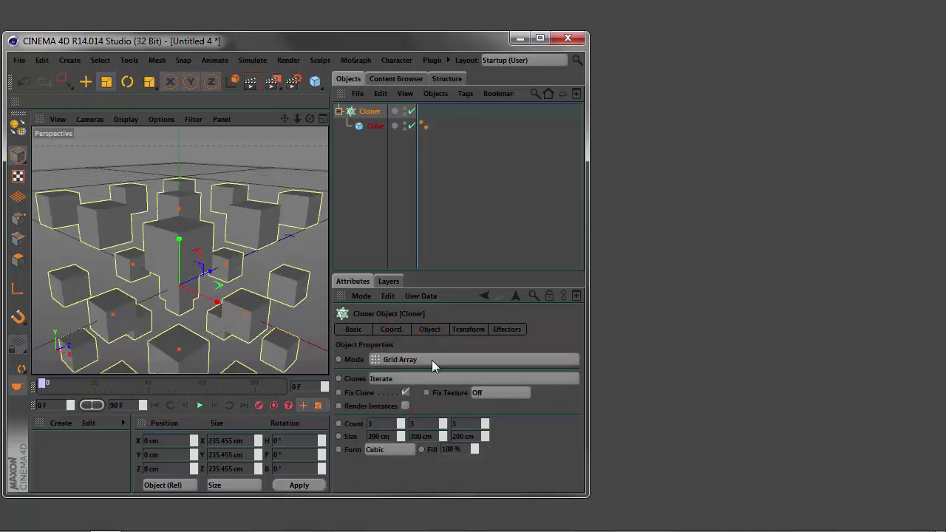
Tint all the clones light pink in the Cloner's Transform settings.
{"action": "left_click", "coordinate": [466, 330]}
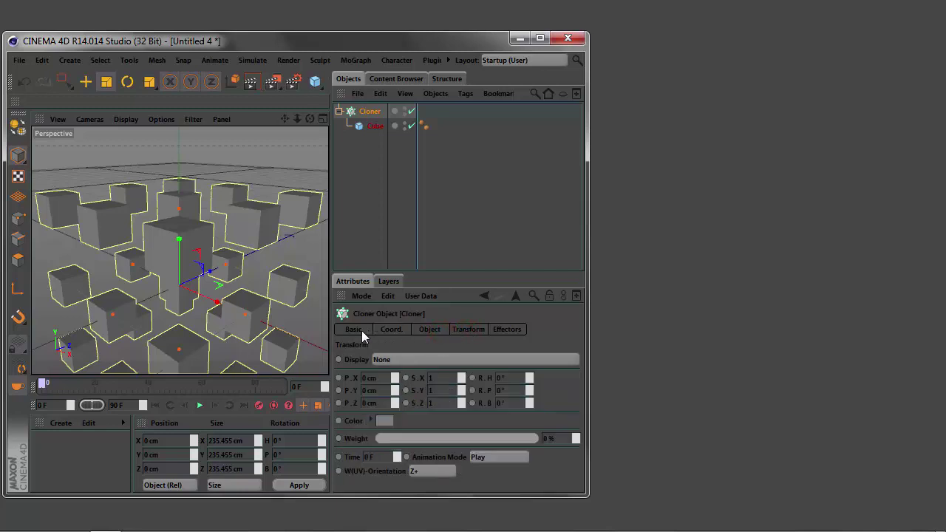
{"action": "left_click", "coordinate": [385, 421]}
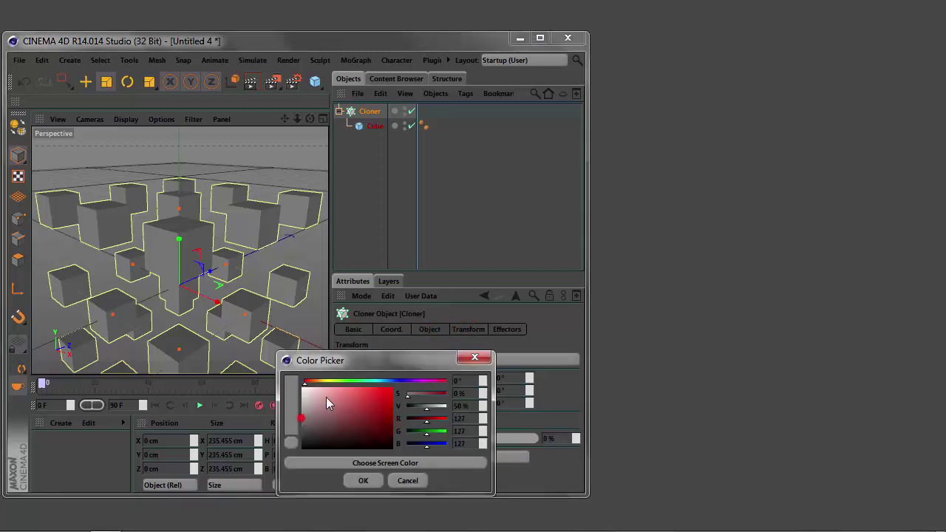
{"action": "left_click_drag", "start_coordinate": [304, 422], "coordinate": [327, 393]}
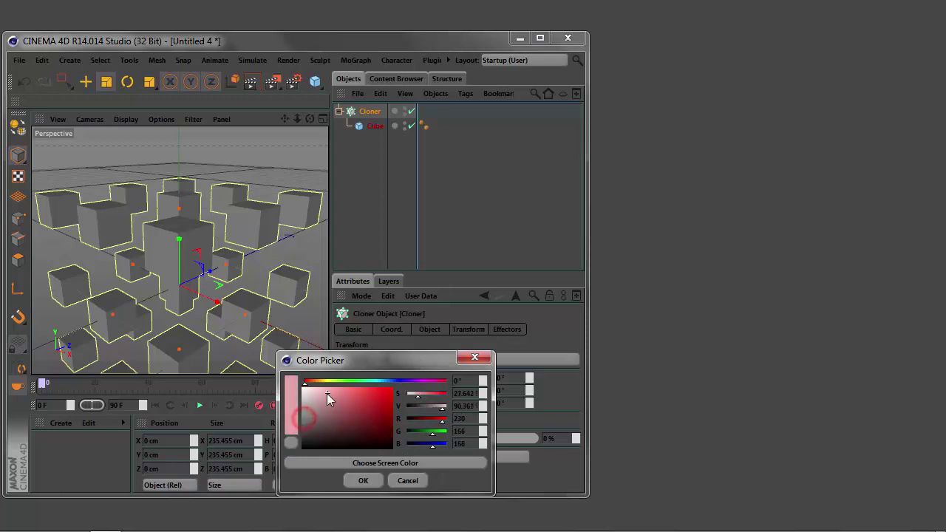
{"action": "left_click", "coordinate": [363, 480]}
{"action": "left_click_drag", "start_coordinate": [284, 120], "coordinate": [292, 124]}
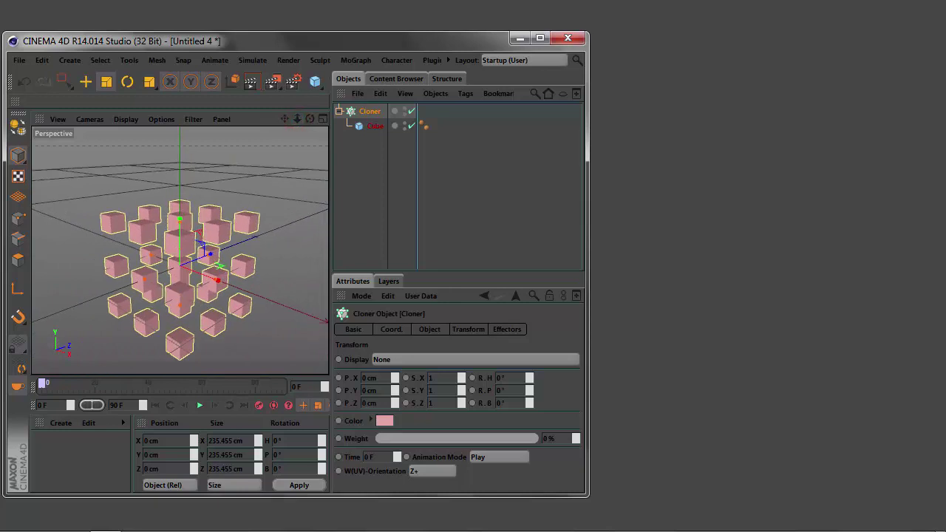
Add a Rigid Body tag to the Cloner and review its Dynamics, Collision, Mass and Force settings.
{"action": "right_click", "coordinate": [371, 117]}
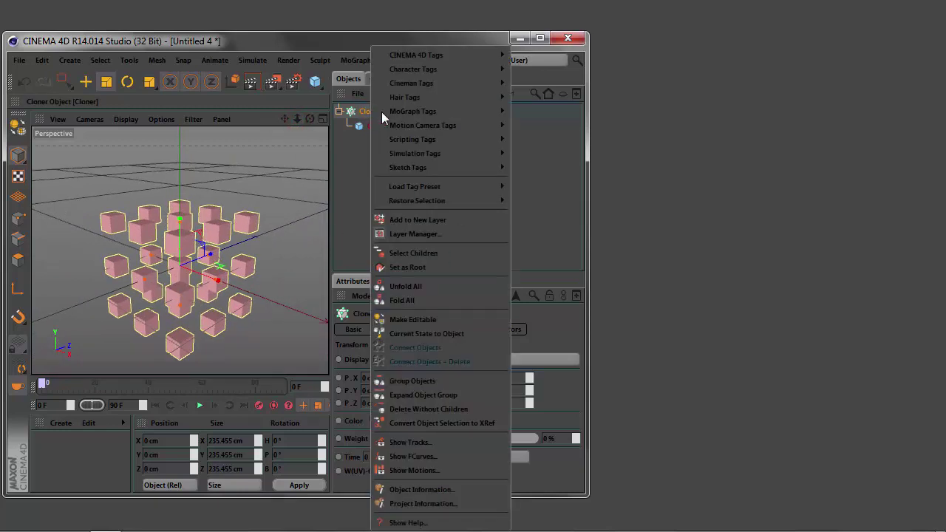
{"action": "left_click", "coordinate": [532, 160]}
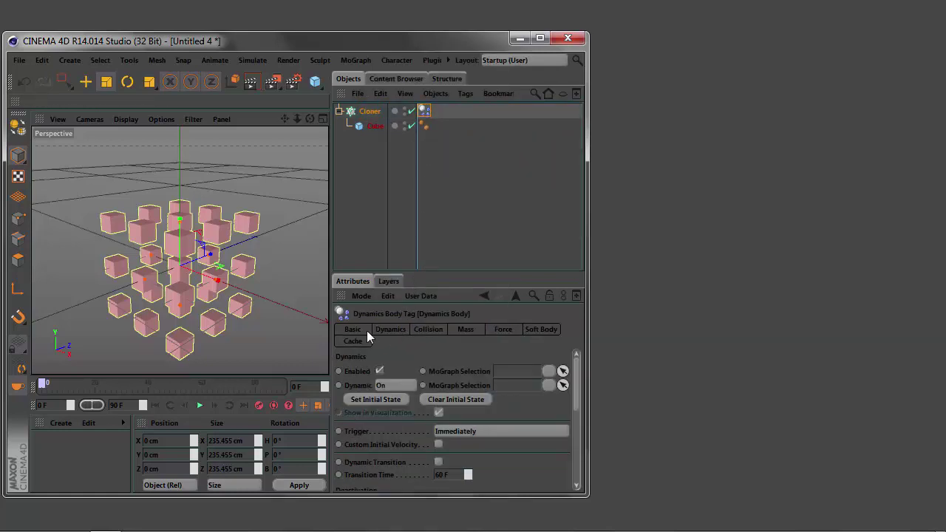
{"action": "left_click", "coordinate": [393, 333]}
{"action": "left_click", "coordinate": [429, 330]}
{"action": "left_click", "coordinate": [463, 330]}
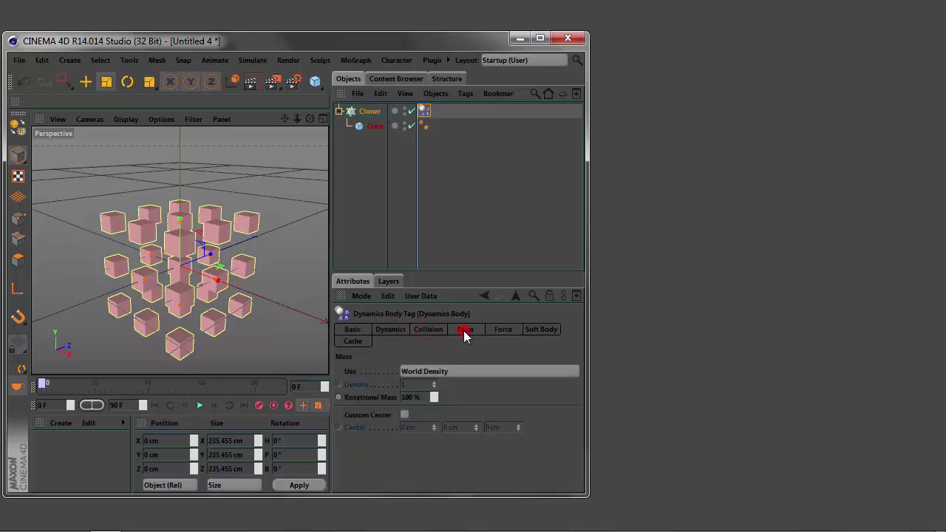
{"action": "left_click", "coordinate": [503, 331]}
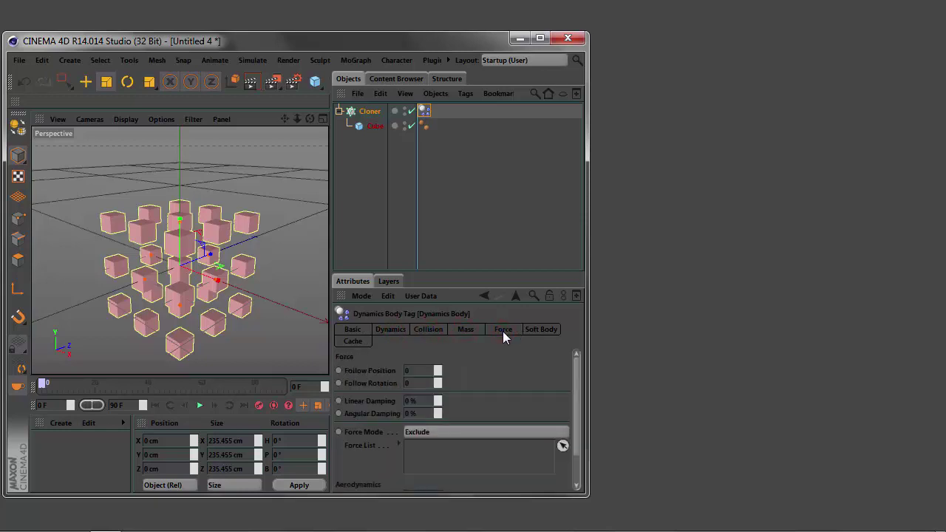
{"action": "left_click", "coordinate": [390, 329]}
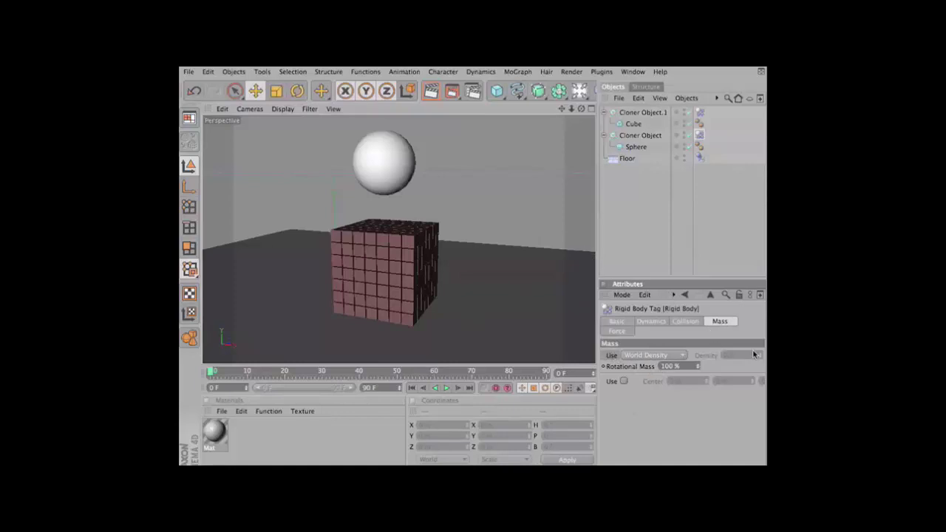
Set the rigid body's mass source to Custom Density after checking the MoDynamics settings.
{"action": "left_click", "coordinate": [681, 356]}
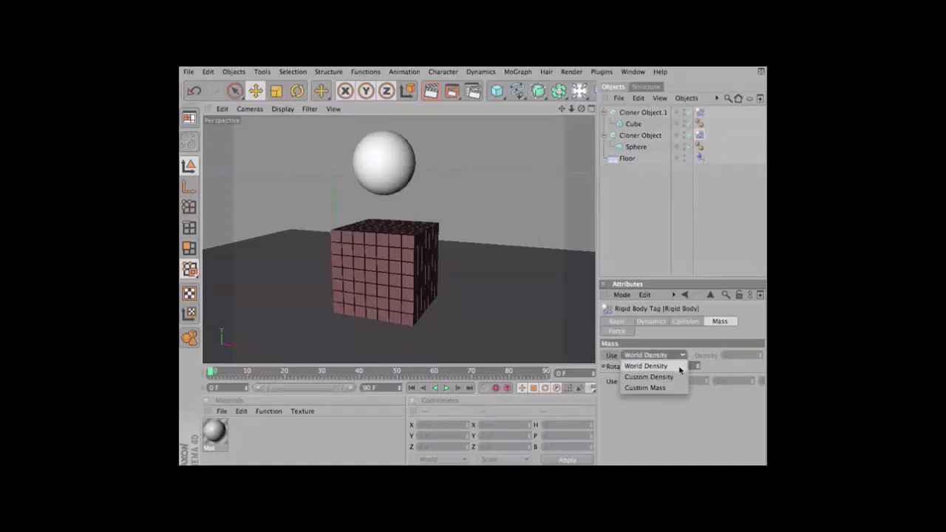
{"action": "left_click", "coordinate": [584, 359]}
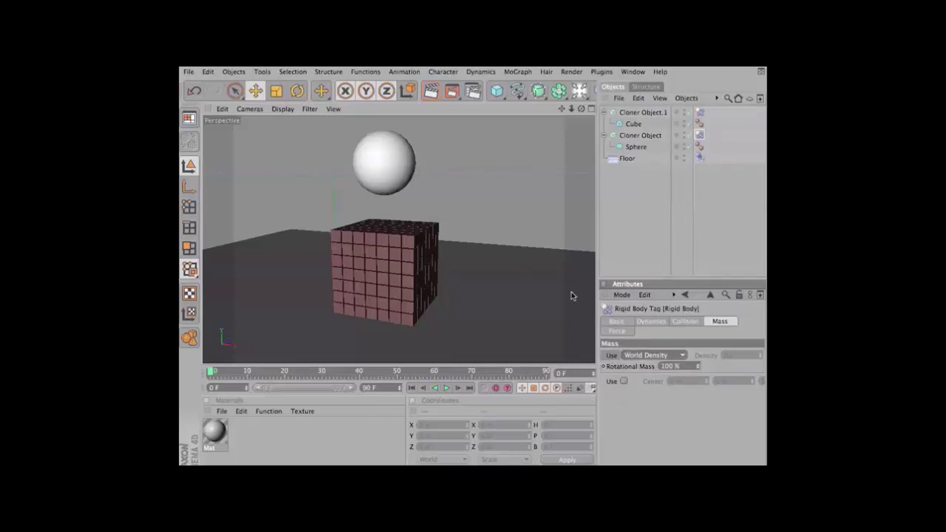
{"action": "left_click", "coordinate": [606, 267]}
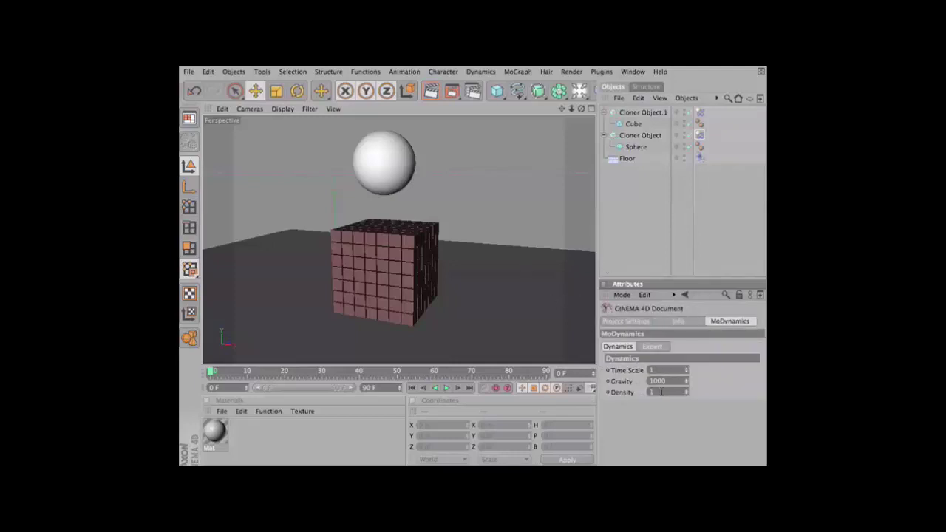
{"action": "left_click", "coordinate": [698, 136]}
{"action": "left_click", "coordinate": [655, 359]}
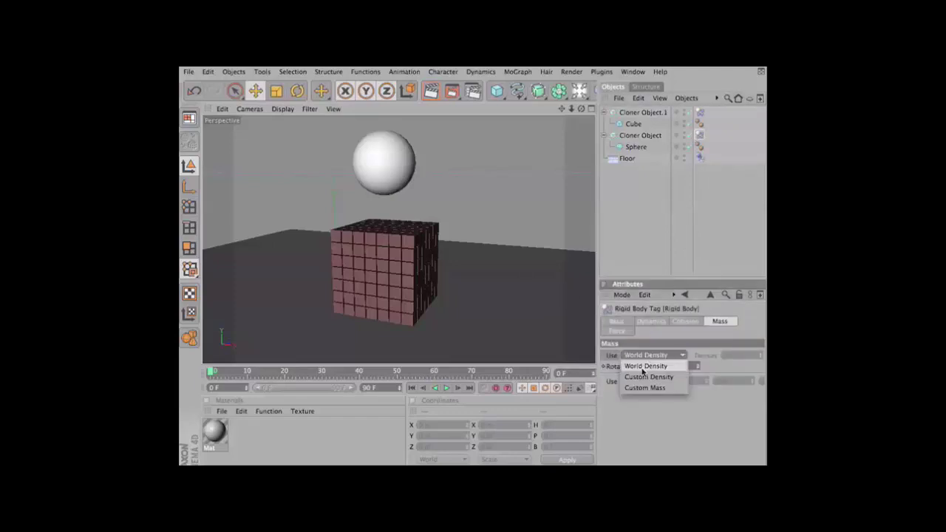
{"action": "left_click", "coordinate": [646, 375]}
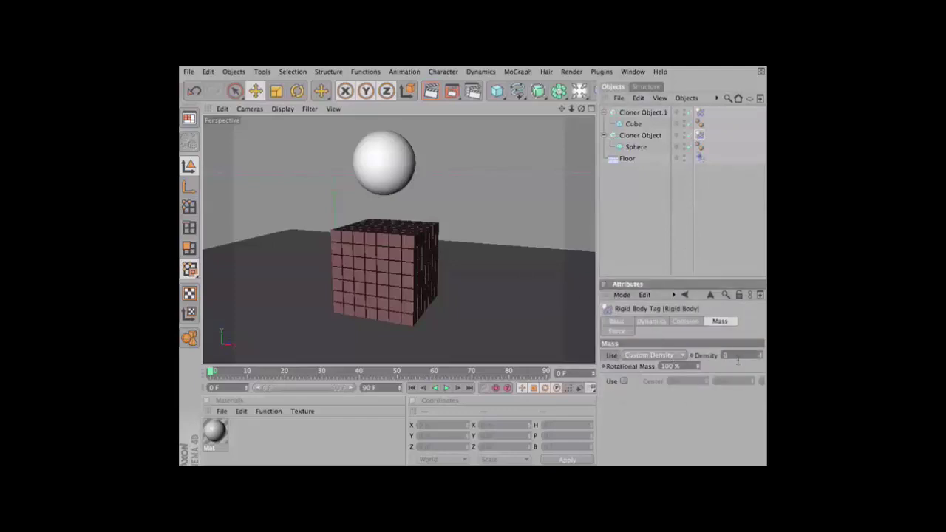
{"action": "left_click", "coordinate": [645, 354]}
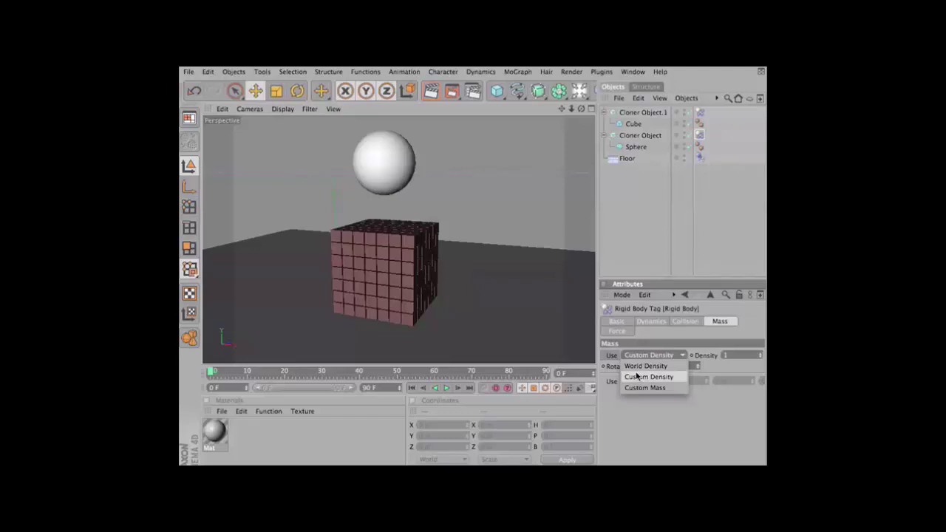
{"action": "left_click", "coordinate": [640, 377]}
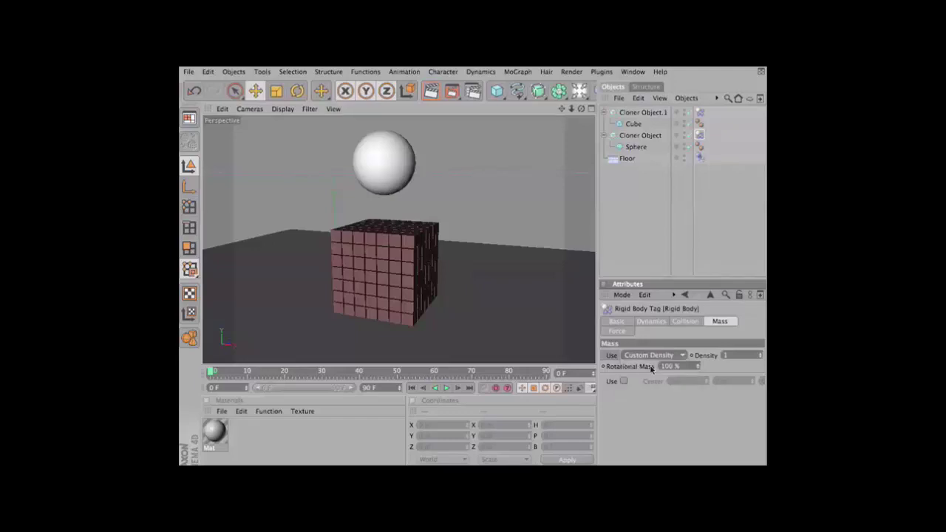
Enter the Density value and play the simulation to watch the sphere scatter the cubes.
{"action": "left_click", "coordinate": [735, 355]}
{"action": "type", "text": "0.1"}
{"action": "key", "text": "Return"}
{"action": "key", "text": "F8"}
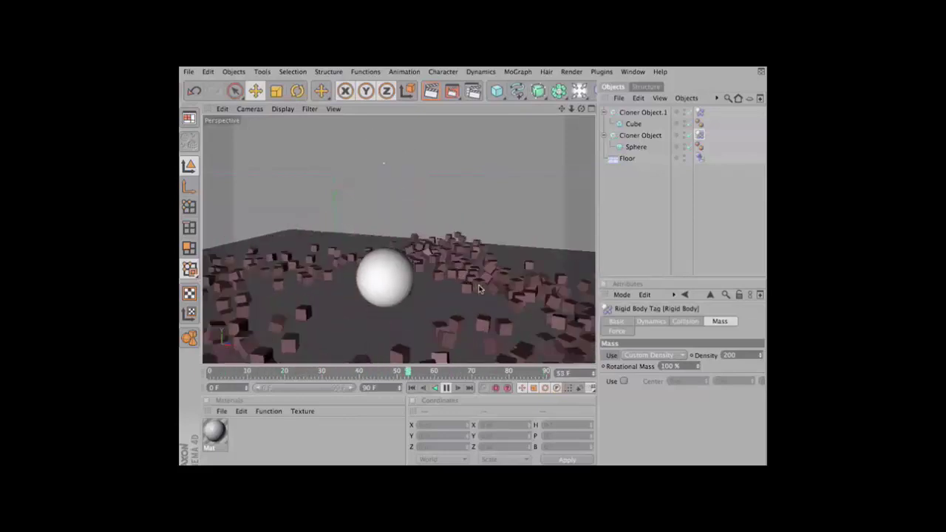
Switch the rigid body to a Custom Mass of 10 and test the simulation.
{"action": "key", "text": "shift+f"}
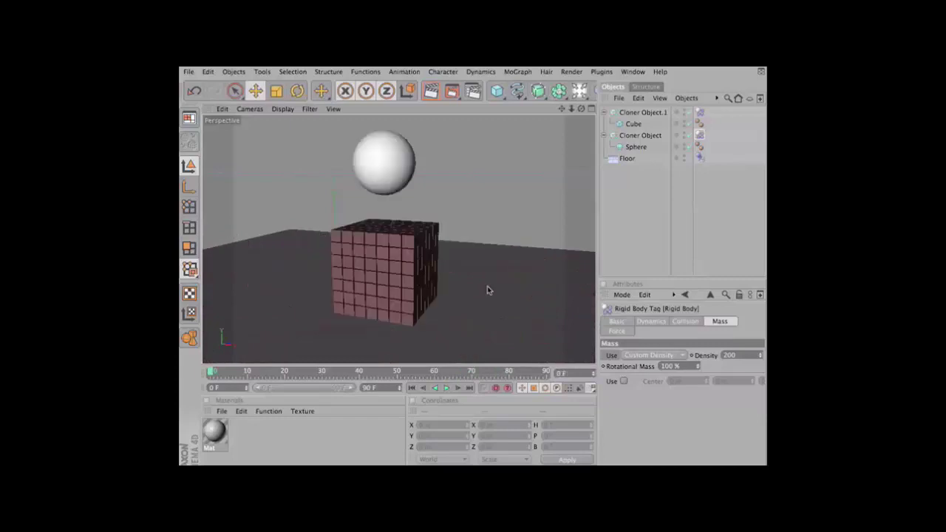
{"action": "left_click", "coordinate": [627, 356]}
{"action": "left_click", "coordinate": [635, 388]}
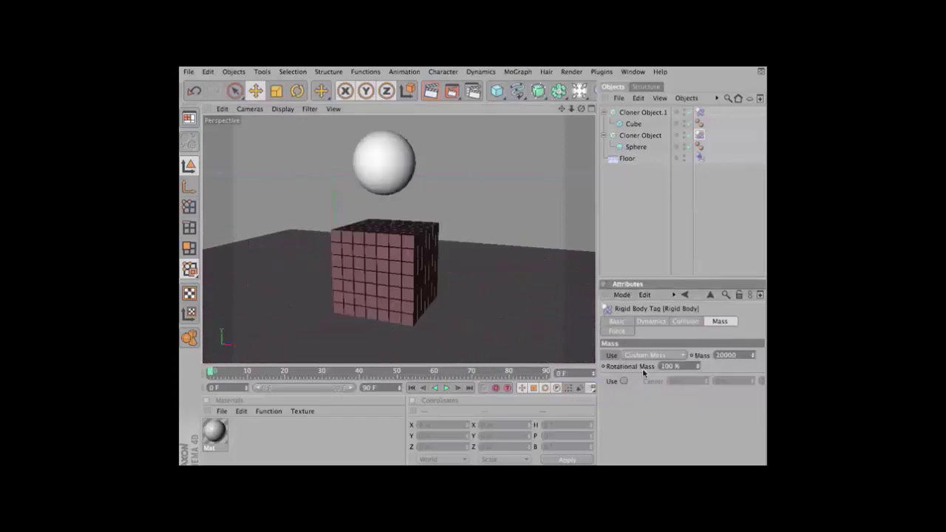
{"action": "double_click", "coordinate": [721, 355]}
{"action": "type", "text": "10"}
{"action": "key", "text": "F8"}
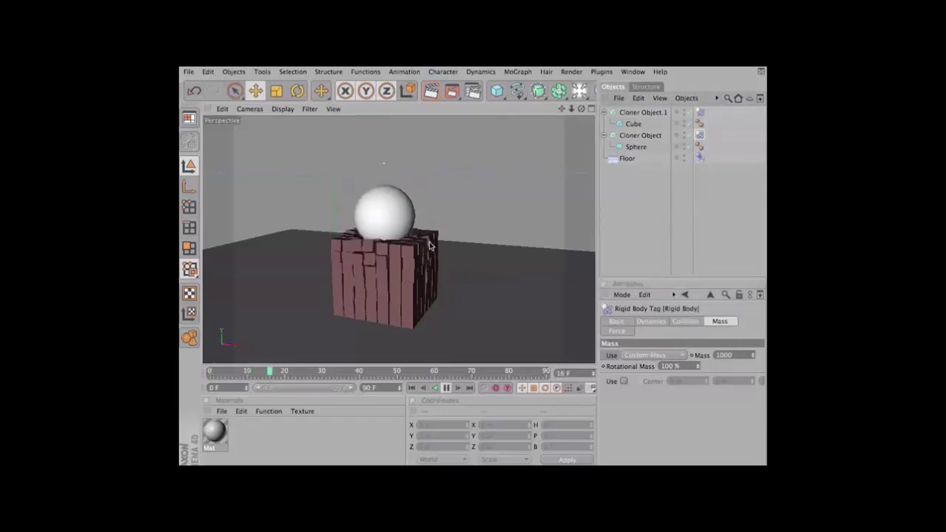
{"action": "key", "text": "F8"}
{"action": "key", "text": "shift+f"}
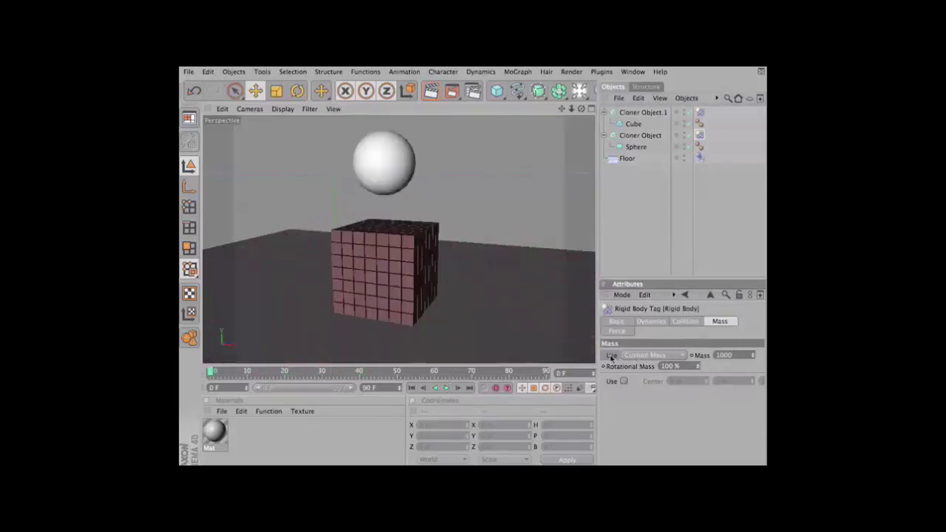
{"action": "left_click", "coordinate": [647, 357]}
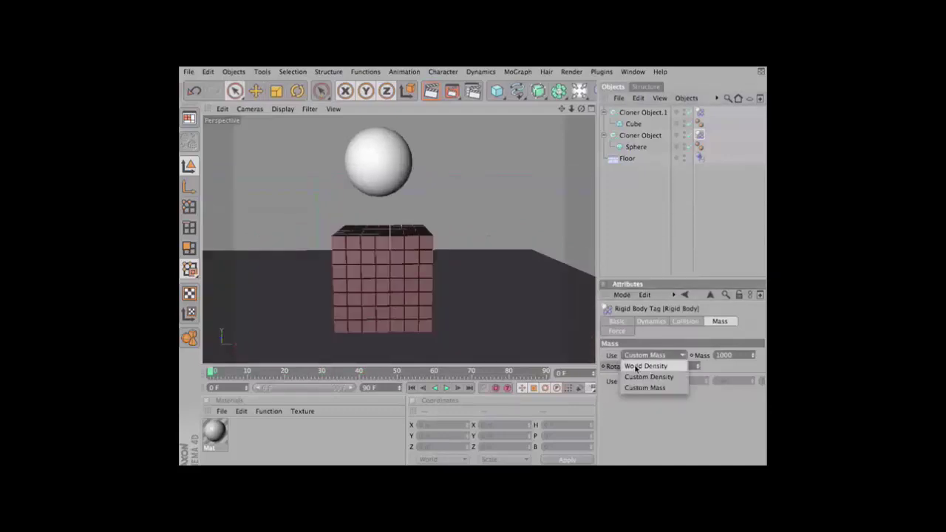
{"action": "left_click", "coordinate": [615, 357]}
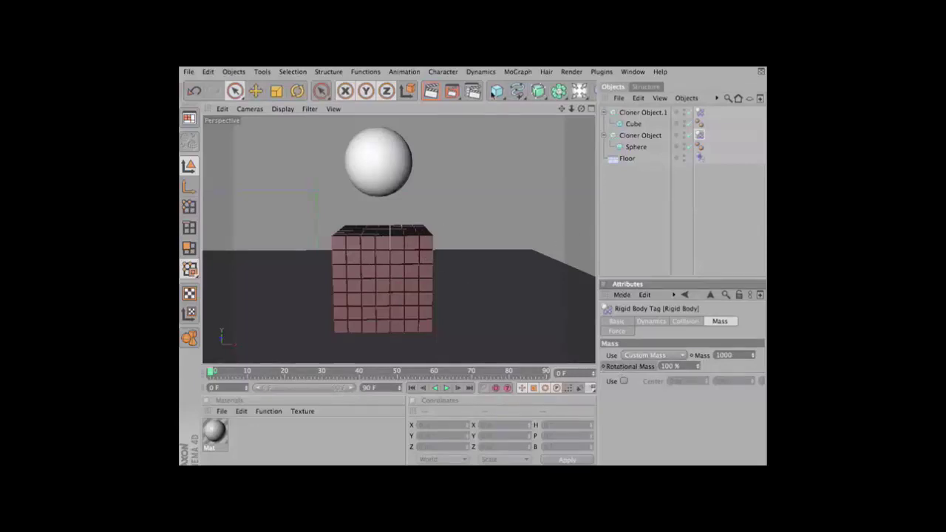
Replace the Sphere in the second cloner with a Cube and move it right above the stack.
{"action": "left_click_drag", "start_coordinate": [633, 113], "coordinate": [636, 146]}
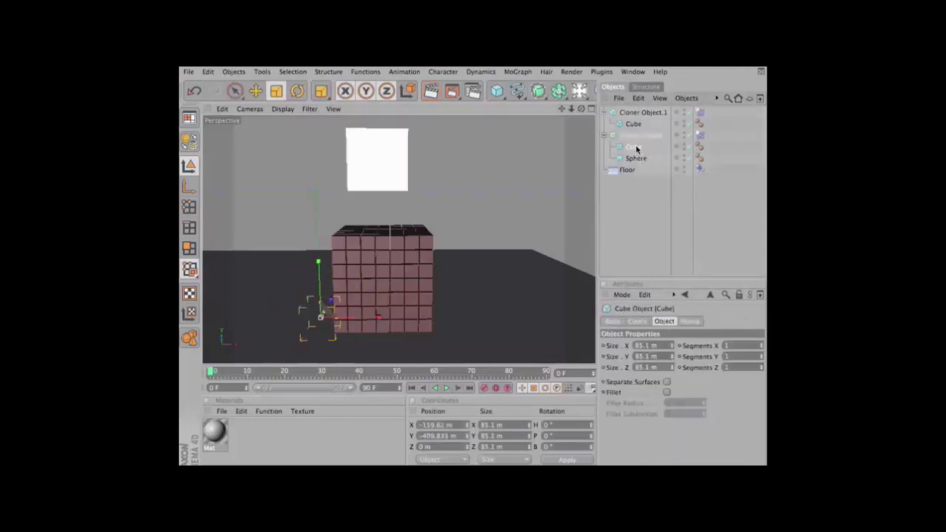
{"action": "left_click", "coordinate": [629, 158]}
{"action": "key", "text": "Delete"}
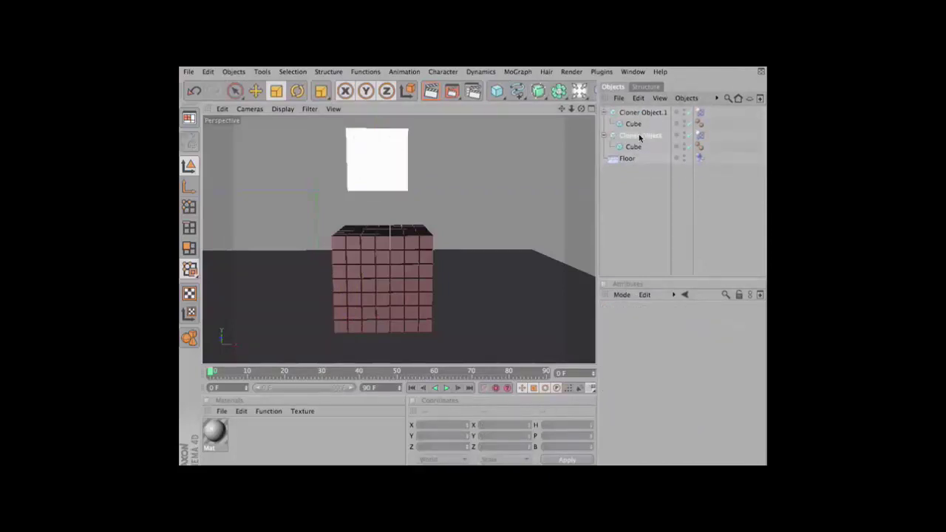
{"action": "left_click", "coordinate": [640, 136]}
{"action": "key", "text": "9"}
{"action": "left_click_drag", "start_coordinate": [400, 160], "coordinate": [433, 172]}
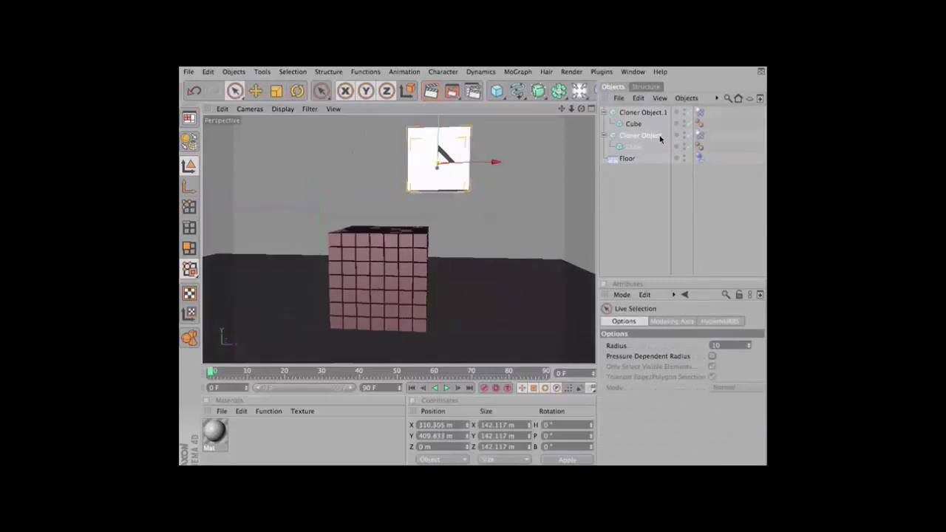
Make the cube's rigid body use World Density and test the smash.
{"action": "left_click", "coordinate": [699, 136]}
{"action": "left_click", "coordinate": [645, 356]}
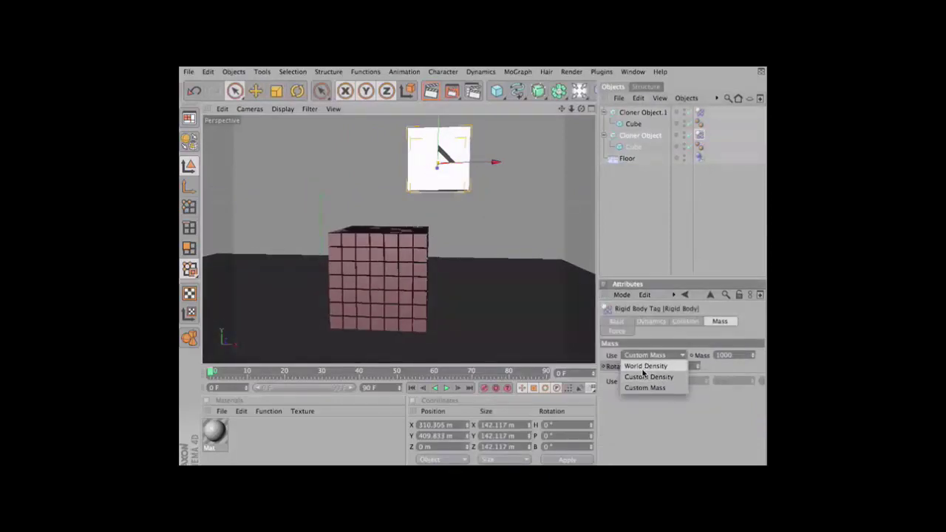
{"action": "left_click", "coordinate": [645, 367]}
{"action": "key", "text": "F8"}
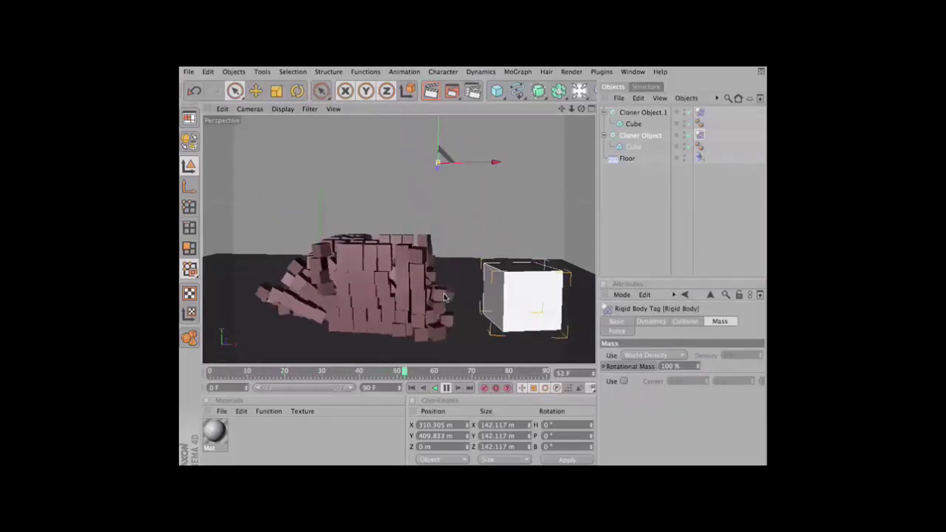
{"action": "key", "text": "F8"}
{"action": "key", "text": "shift+f"}
Set Rotational Mass to 250 % and replay the smash.
{"action": "type", "text": "25"}
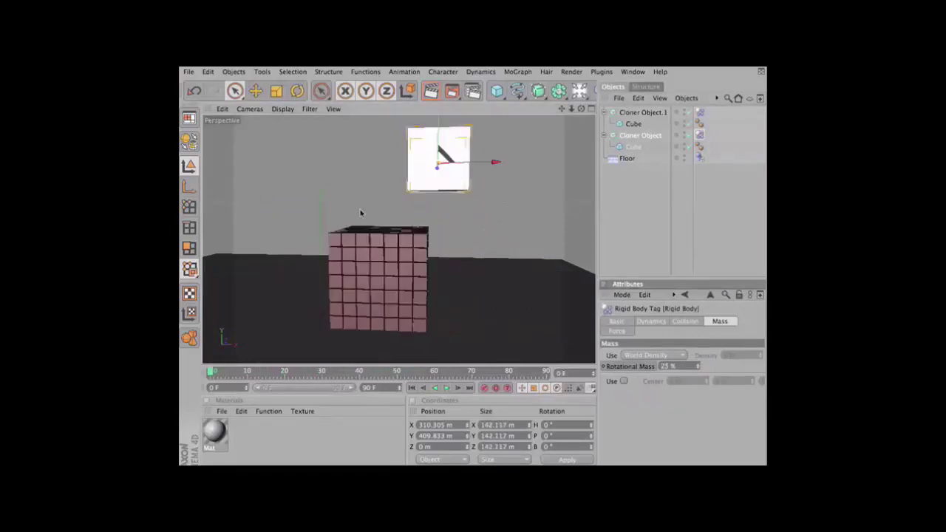
{"action": "key", "text": "Return"}
{"action": "key", "text": "F8"}
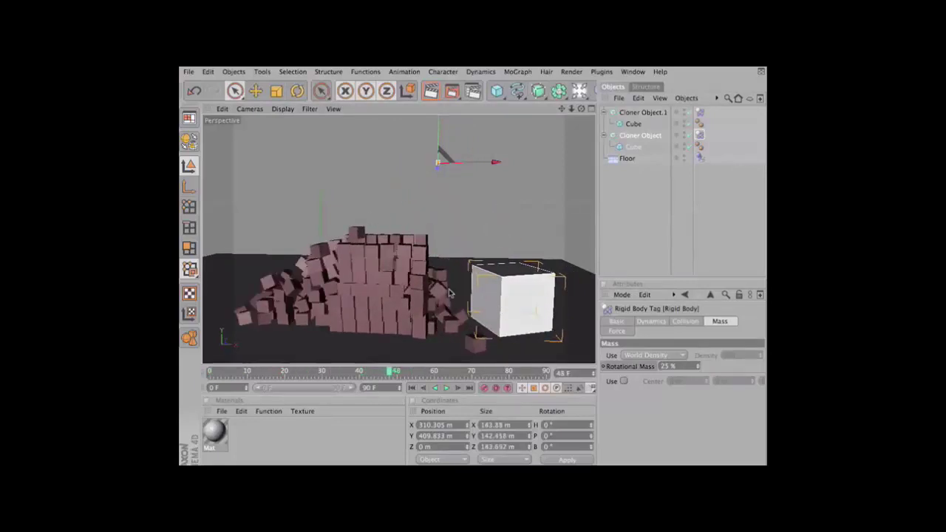
{"action": "key", "text": "shift+g"}
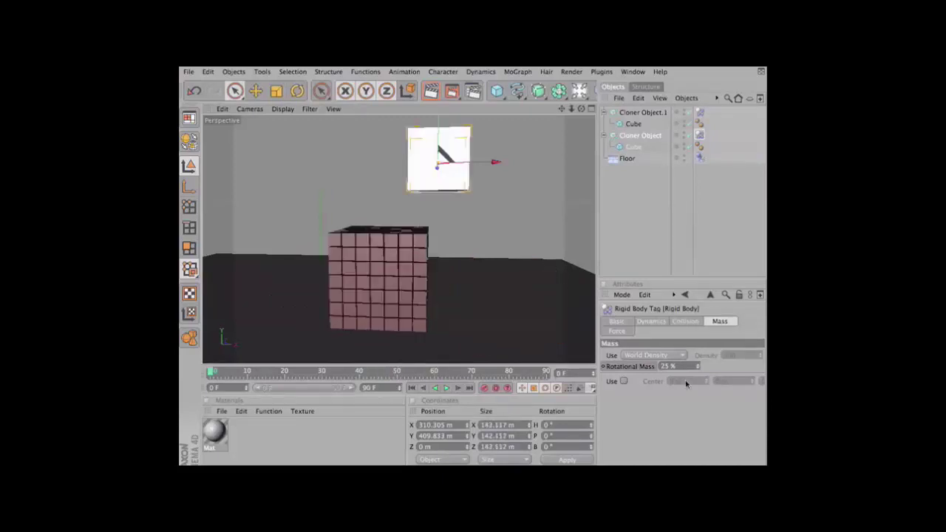
{"action": "type", "text": "2"}
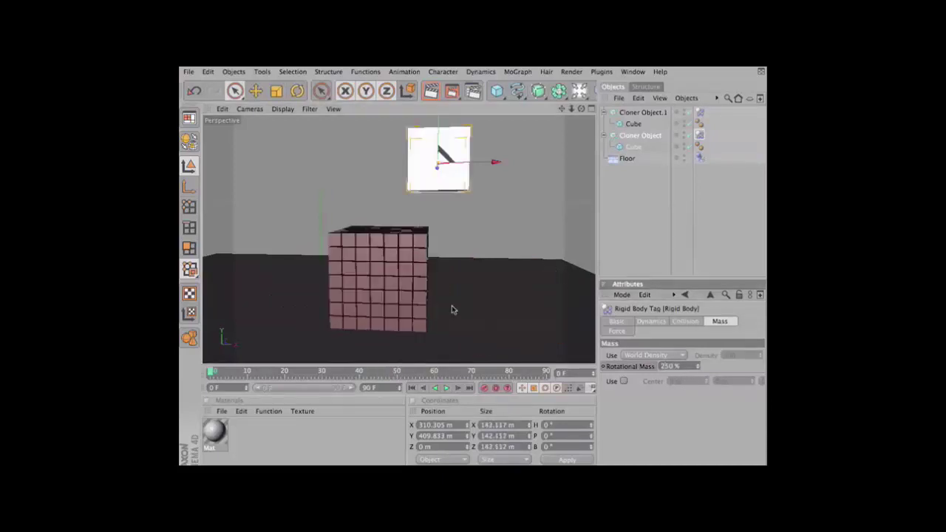
{"action": "key", "text": "F8"}
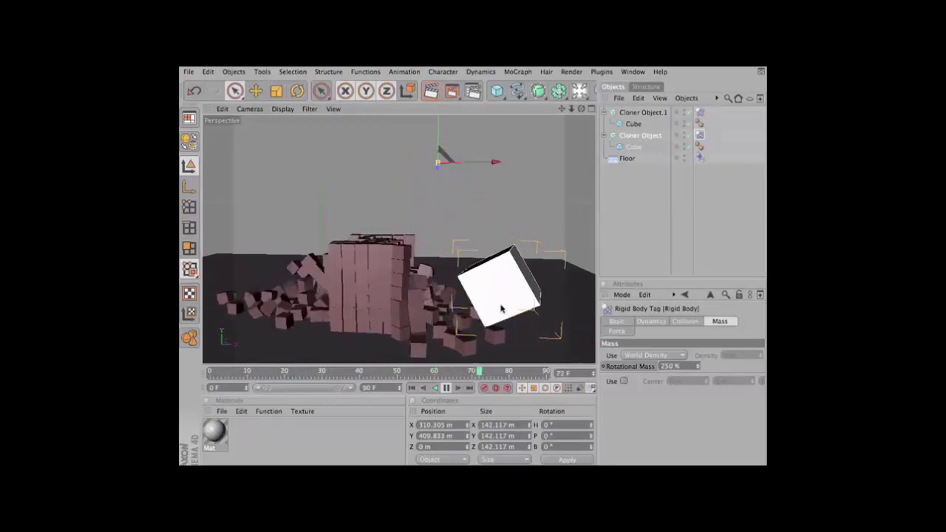
{"action": "key", "text": "F8"}
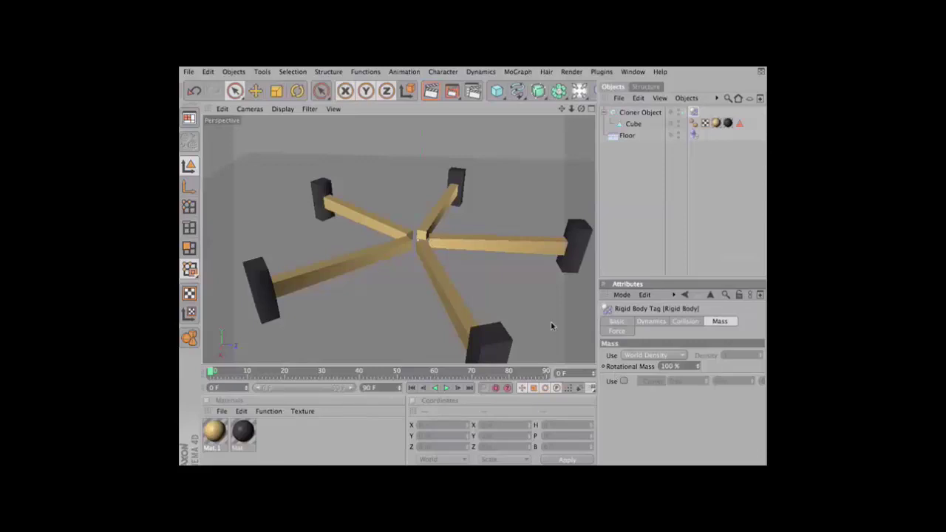
Preview the five-beam simulation and rewind to frame 0.
{"action": "key", "text": "F8"}
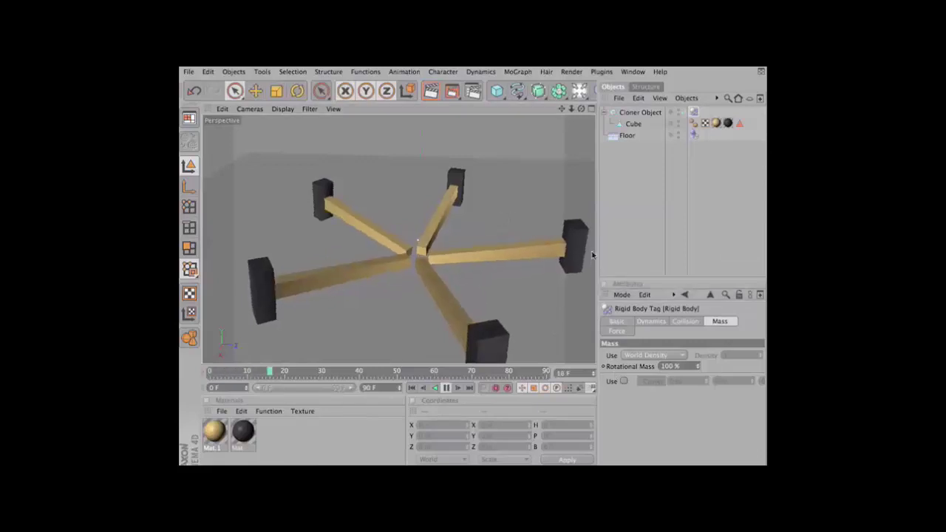
{"action": "key", "text": "F8"}
{"action": "key", "text": "shift+f"}
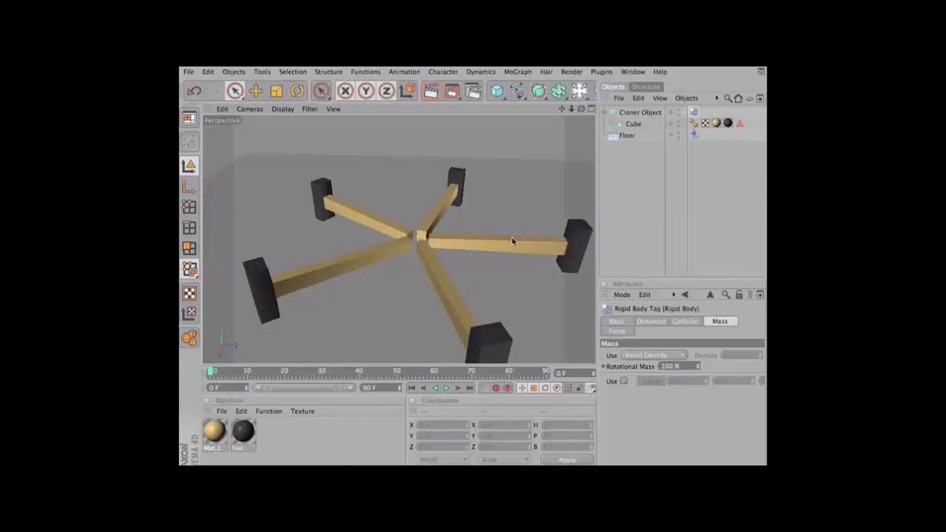
{"action": "key", "text": "F8"}
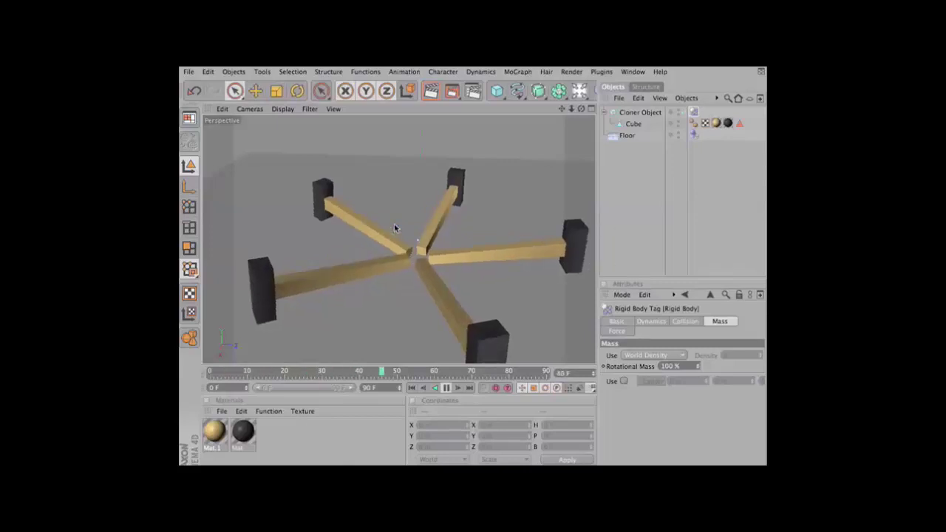
{"action": "key", "text": "F8"}
{"action": "key", "text": "shift+f"}
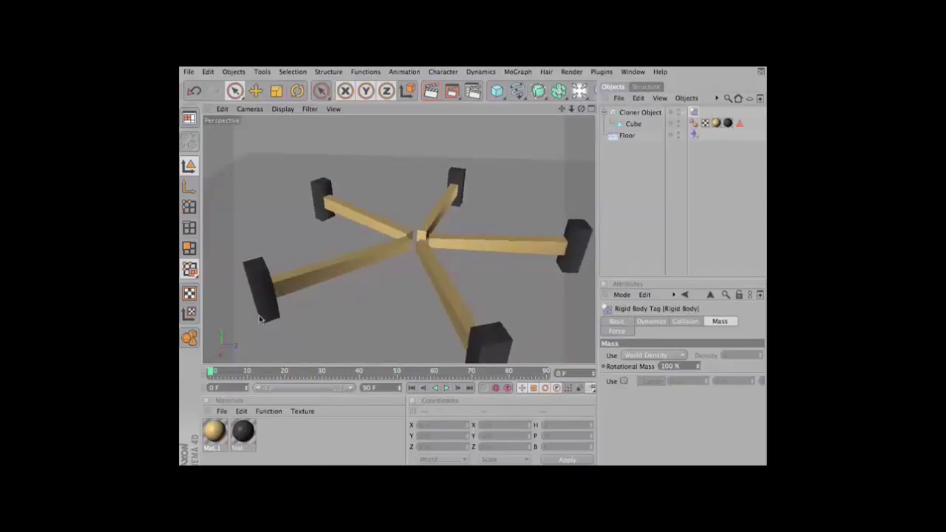
Enable a custom centre of mass and select the Cube inside the cloner.
{"action": "left_click", "coordinate": [624, 382]}
{"action": "scroll", "coordinate": [732, 395], "scroll_direction": "right", "scroll_amount": 2}
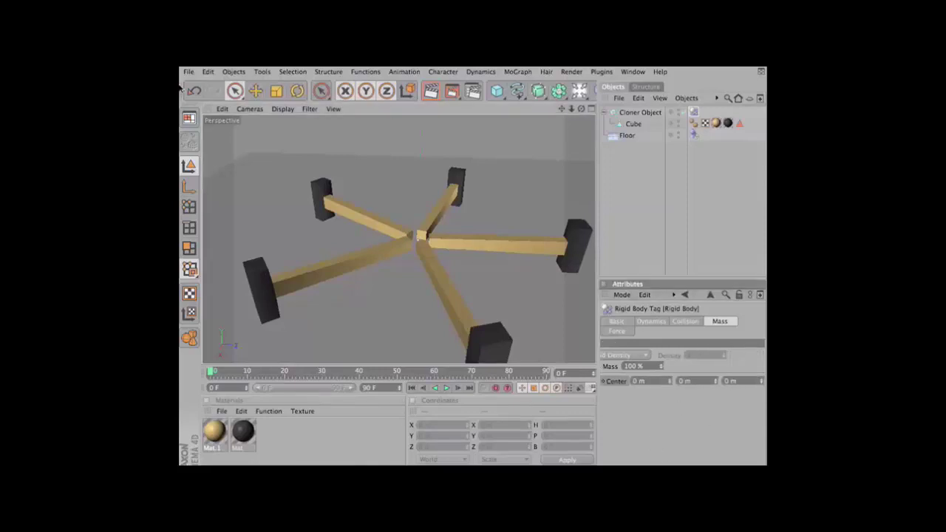
{"action": "left_click", "coordinate": [633, 124]}
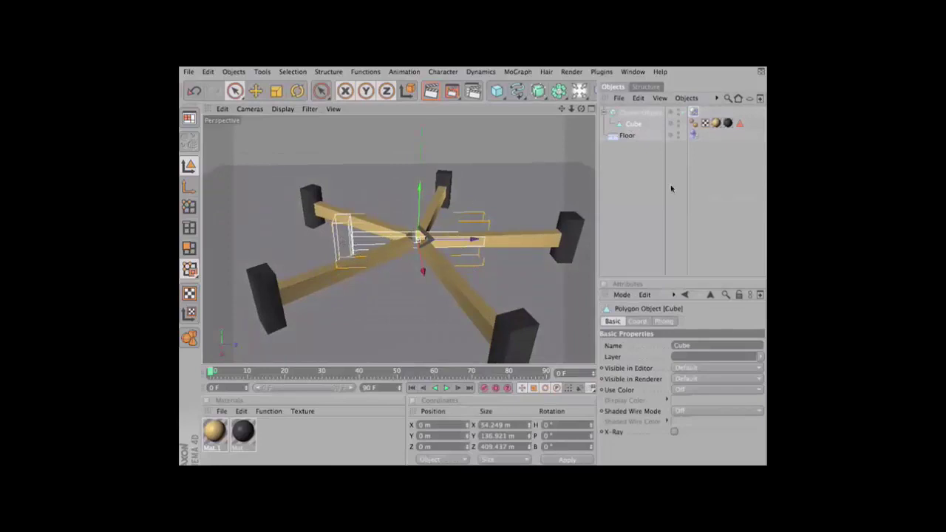
Try shifting the Cube's axis along Z, then undo it.
{"action": "left_click", "coordinate": [695, 112]}
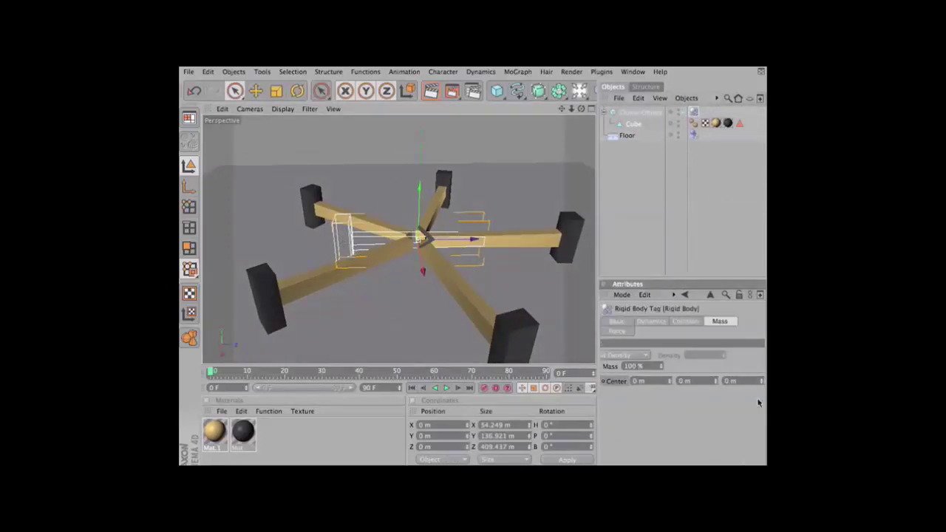
{"action": "left_click", "coordinate": [189, 186]}
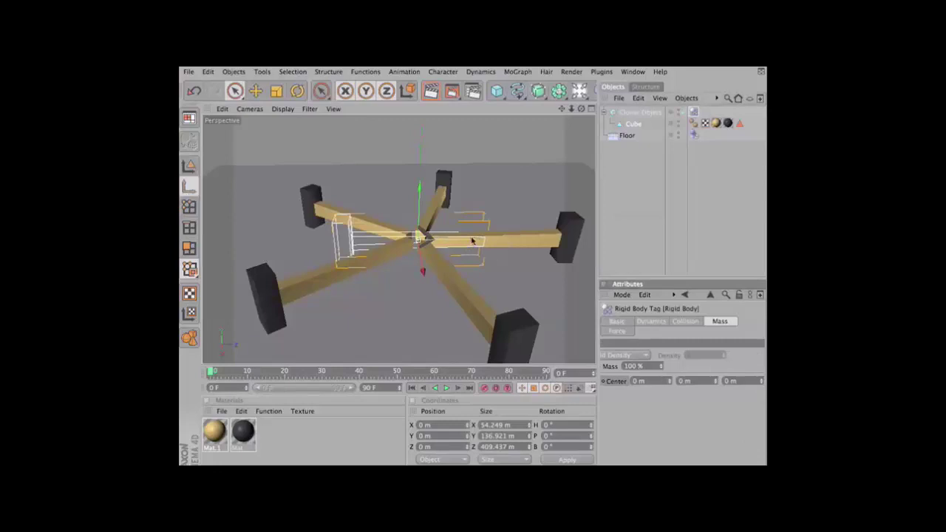
{"action": "left_click_drag", "start_coordinate": [469, 240], "coordinate": [473, 269]}
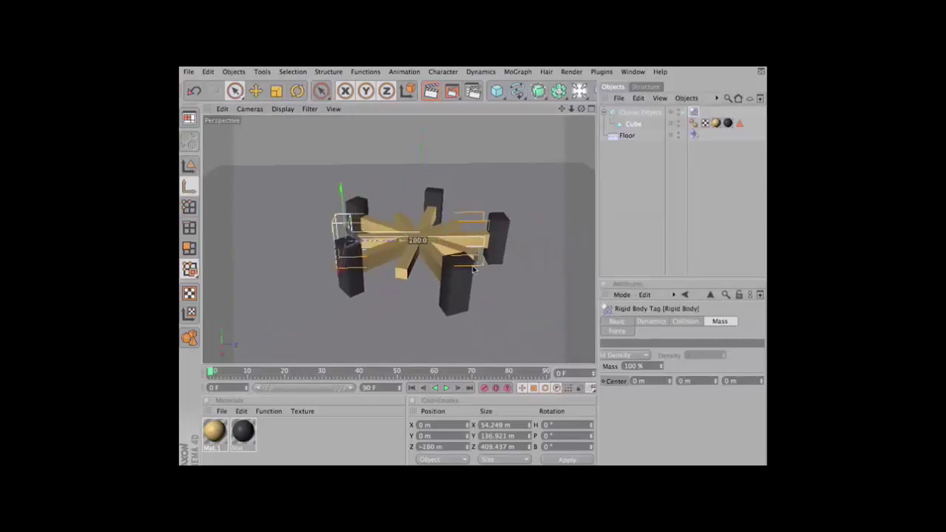
{"action": "key", "text": "ctrl+z"}
{"action": "left_click", "coordinate": [186, 166]}
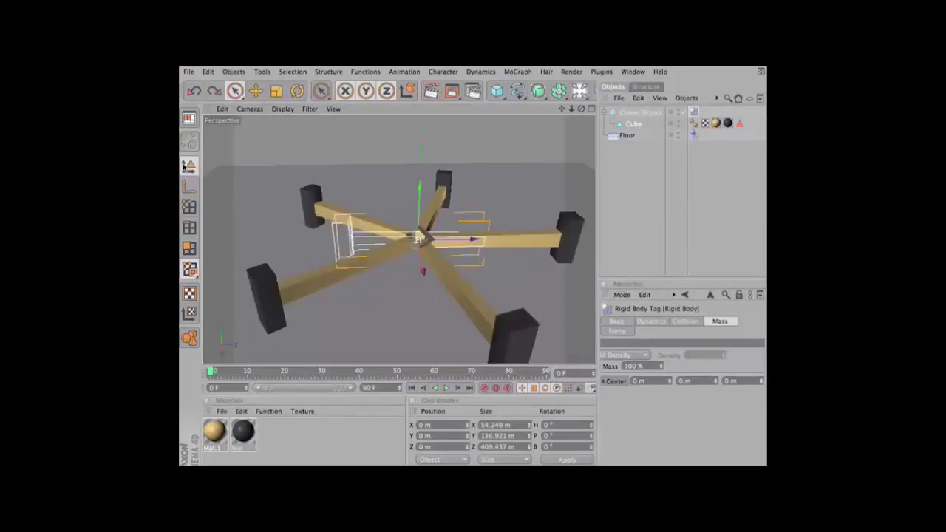
Test a -200 m Z mass centre in playback, then turn the custom centre off.
{"action": "double_click", "coordinate": [730, 380]}
{"action": "type", "text": "-200"}
{"action": "key", "text": "Return"}
{"action": "key", "text": "F8"}
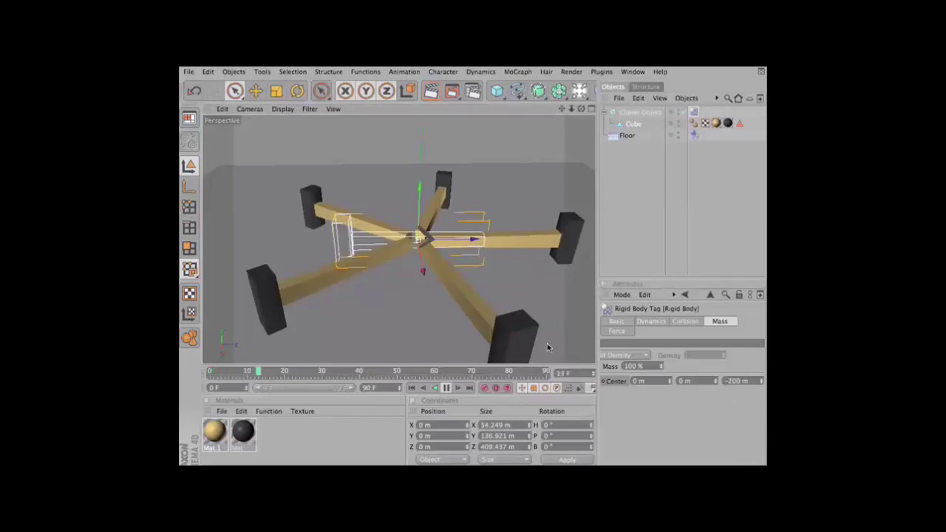
{"action": "mouse_move", "coordinate": [547, 347]}
{"action": "left_mouse_down", "text": "alt"}
{"action": "mouse_move", "coordinate": [395, 273]}
{"action": "mouse_move", "coordinate": [476, 263]}
{"action": "mouse_move", "coordinate": [422, 238]}
{"action": "left_mouse_up", "text": "alt"}
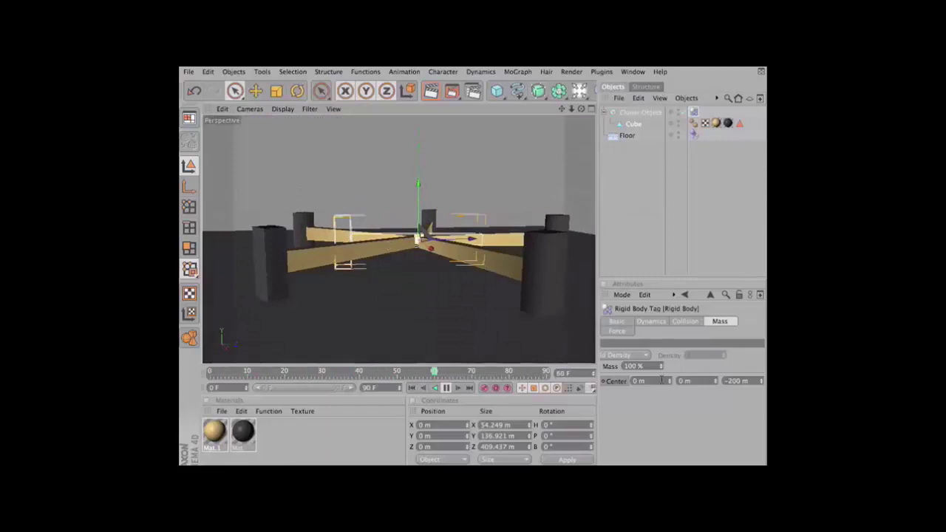
{"action": "left_click_drag", "start_coordinate": [441, 300], "coordinate": [443, 347], "text": "alt"}
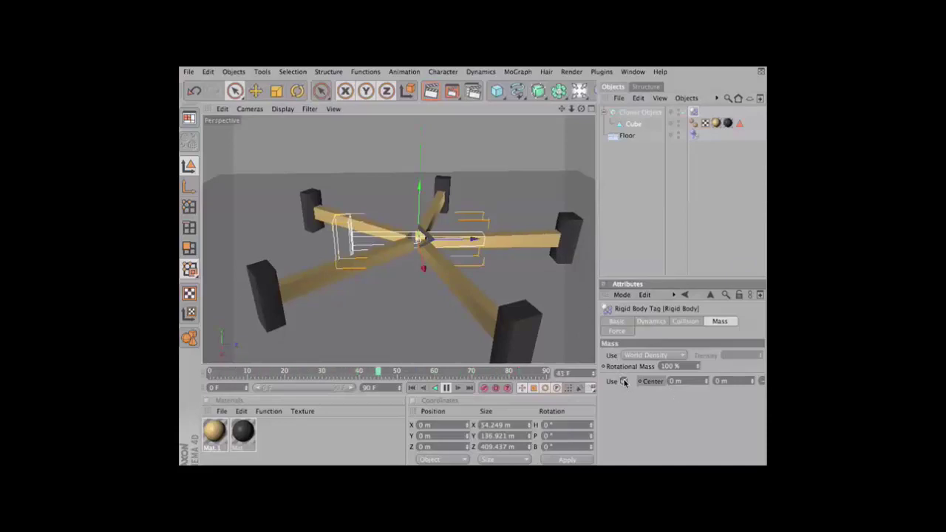
{"action": "left_click", "coordinate": [623, 381]}
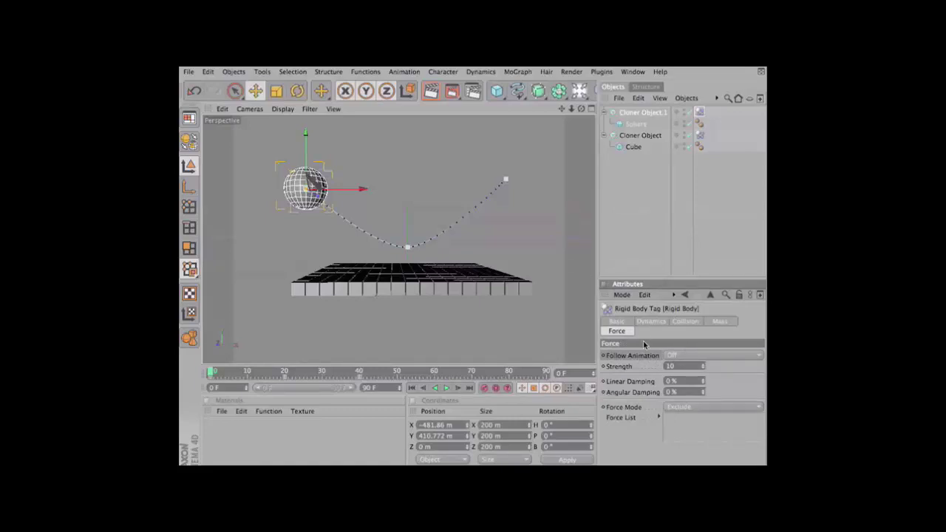
Preview the sphere's path animation with Follow Animation still Off.
{"action": "left_click", "coordinate": [688, 355]}
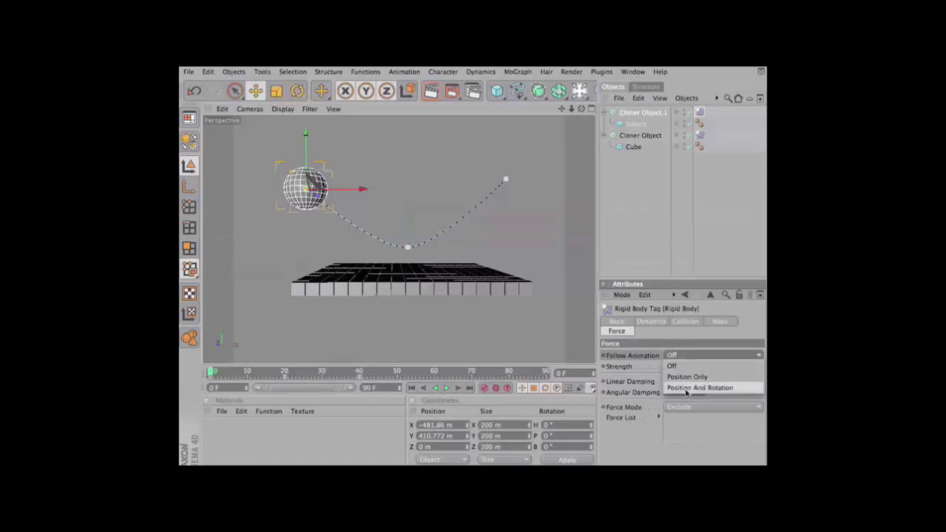
{"action": "left_click", "coordinate": [617, 246]}
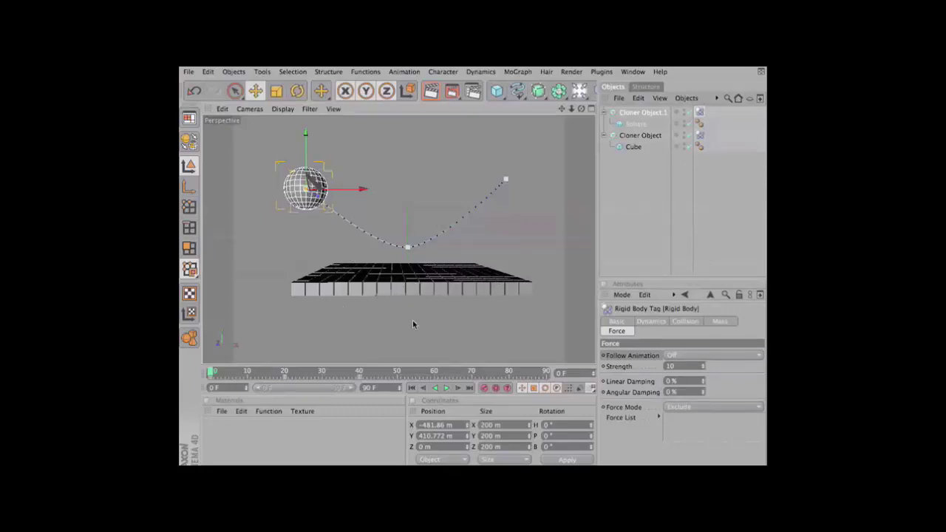
{"action": "key", "text": "F8"}
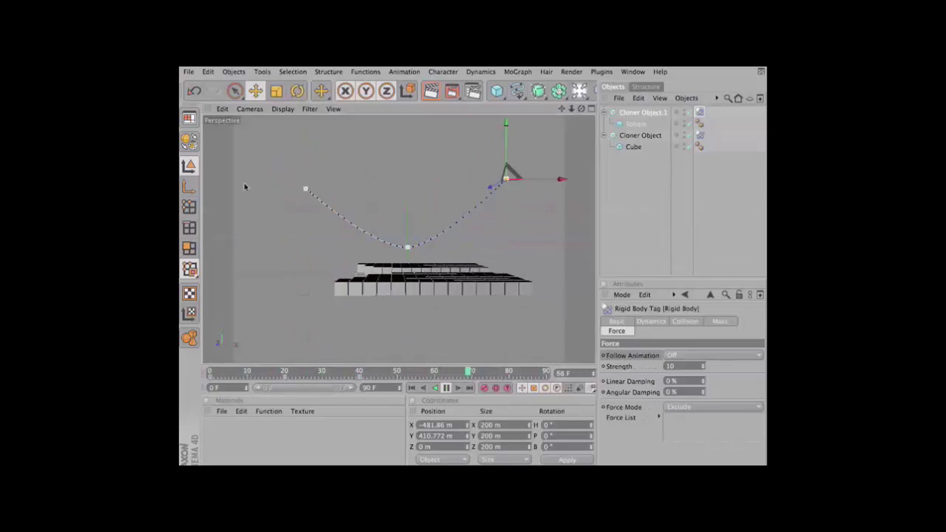
{"action": "key", "text": "F8"}
{"action": "key", "text": "shift+f"}
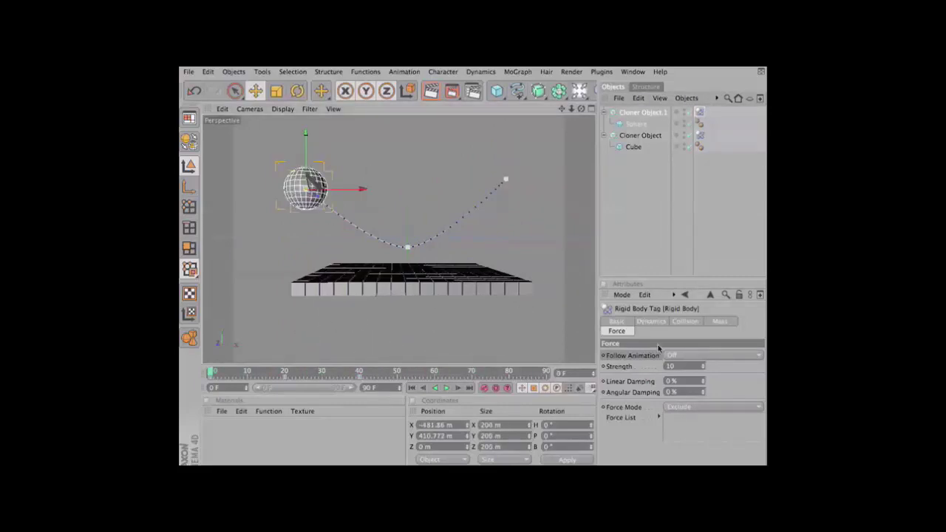
{"action": "key", "text": "F8"}
{"action": "key", "text": "r"}
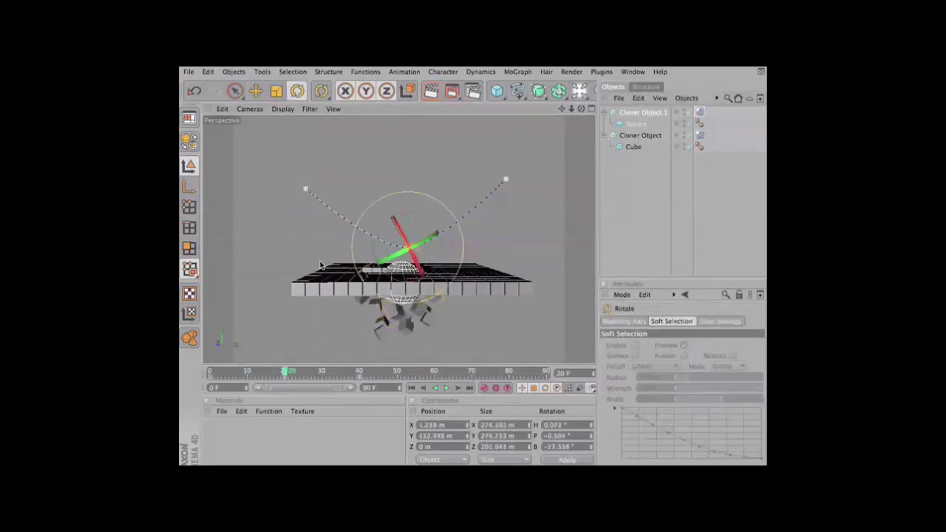
{"action": "key", "text": "shift+f"}
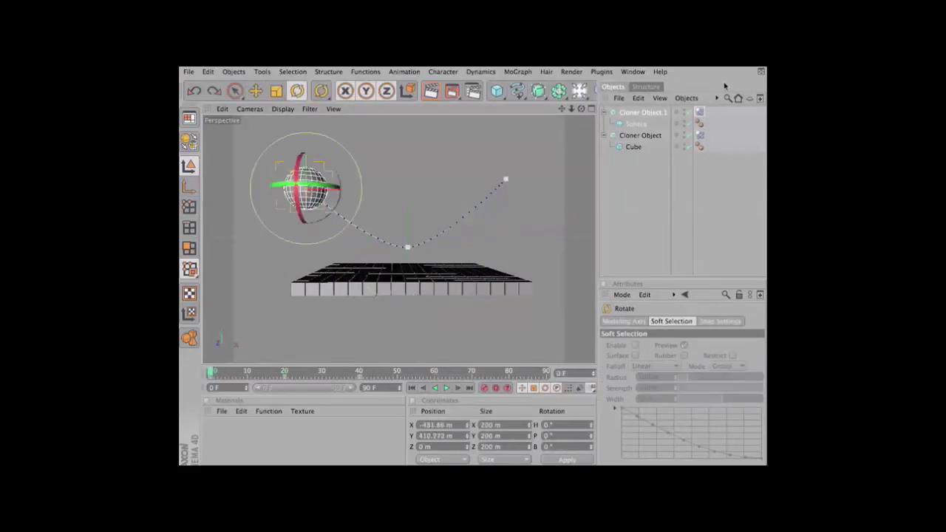
Set the sphere's Follow Animation to Position Only and play the smash.
{"action": "left_click", "coordinate": [700, 112]}
{"action": "left_click", "coordinate": [668, 355]}
{"action": "left_click", "coordinate": [688, 373]}
{"action": "key", "text": "F8"}
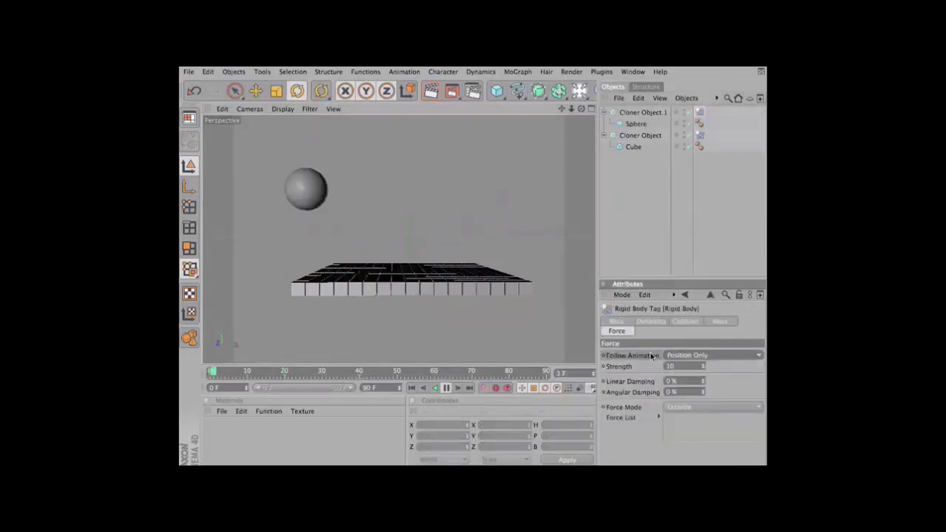
{"action": "left_click", "coordinate": [498, 183]}
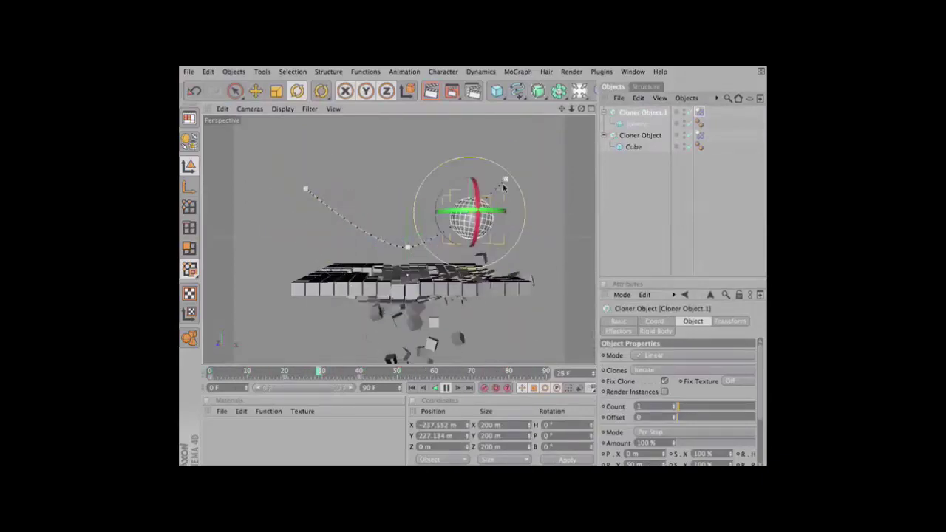
Set Follow Strength to 45, test playback, then choose Position And Rotation for Follow Animation.
{"action": "left_click", "coordinate": [699, 112]}
{"action": "type", "text": "45"}
{"action": "key", "text": "Return"}
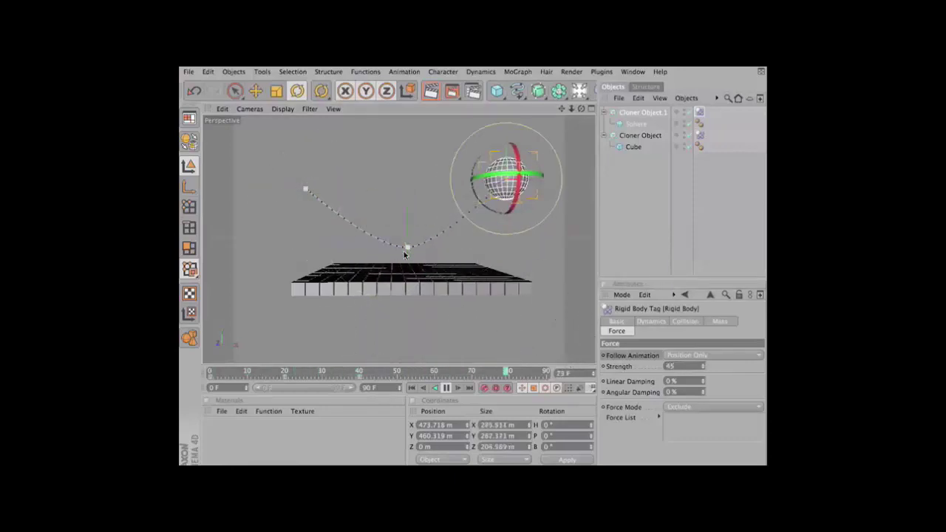
{"action": "key", "text": "F8"}
{"action": "left_click_drag", "start_coordinate": [428, 246], "coordinate": [408, 256], "text": "alt"}
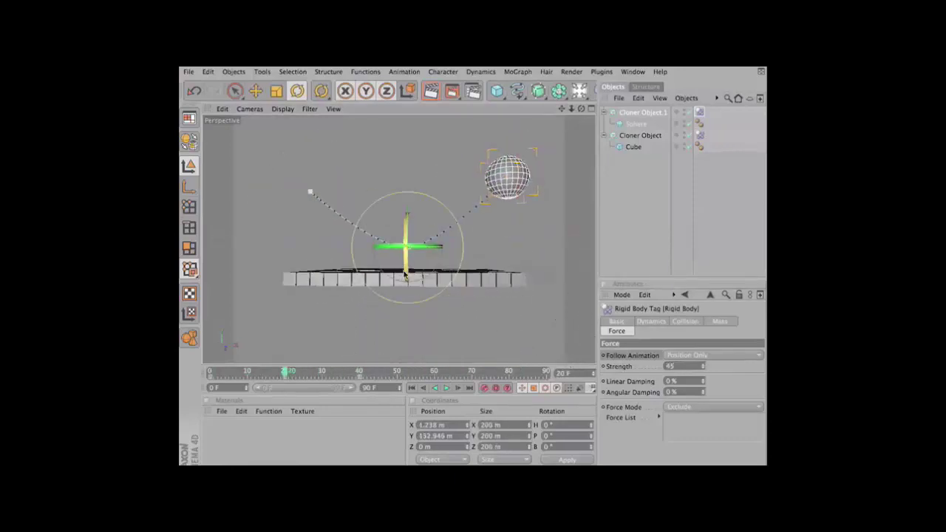
{"action": "key", "text": "F8"}
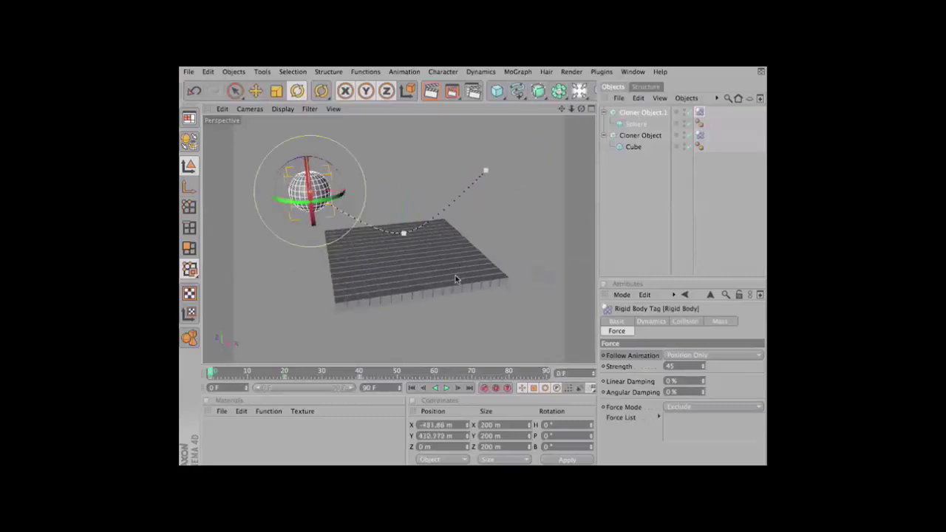
{"action": "key", "text": "F8"}
{"action": "key", "text": "shift+f"}
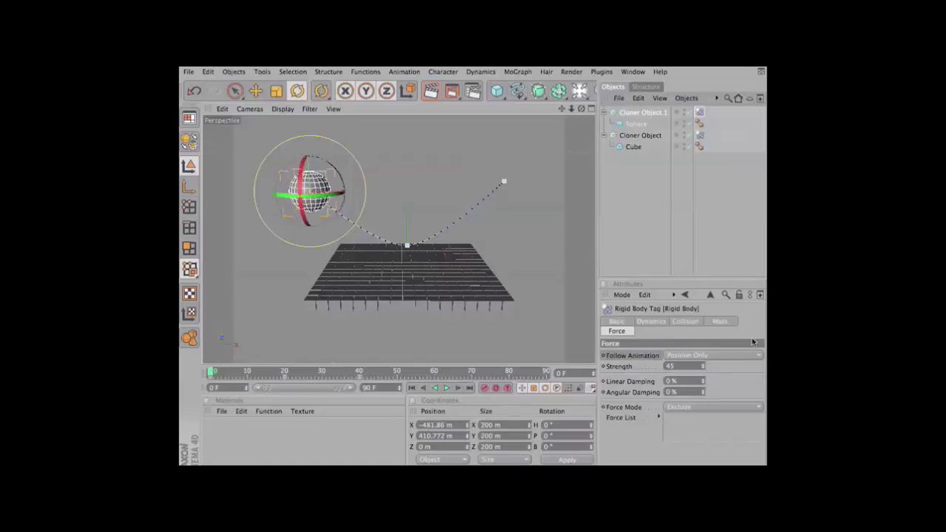
{"action": "left_click", "coordinate": [733, 356]}
{"action": "left_click", "coordinate": [724, 390]}
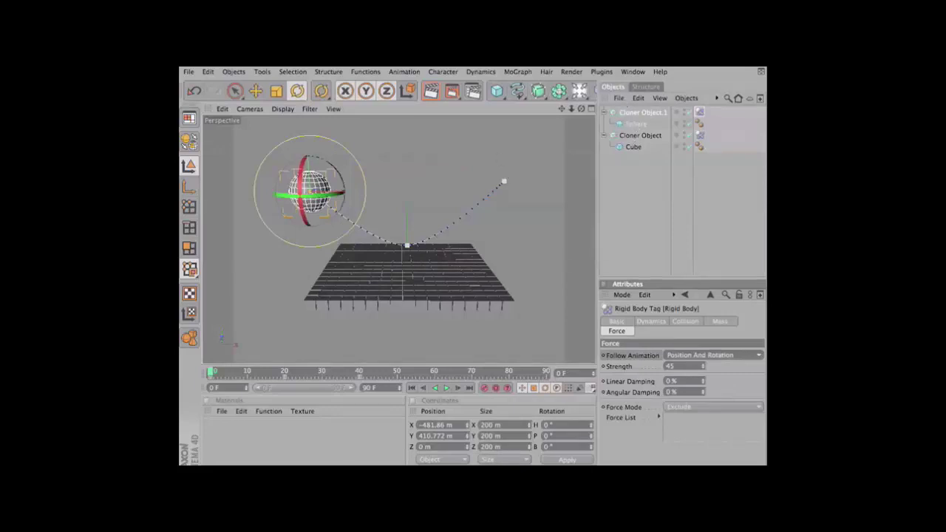
Put a new Cube under Cloner Object.1 in place of the Sphere and tilt it about -32°.
{"action": "left_click", "coordinate": [496, 90]}
{"action": "key", "text": "t"}
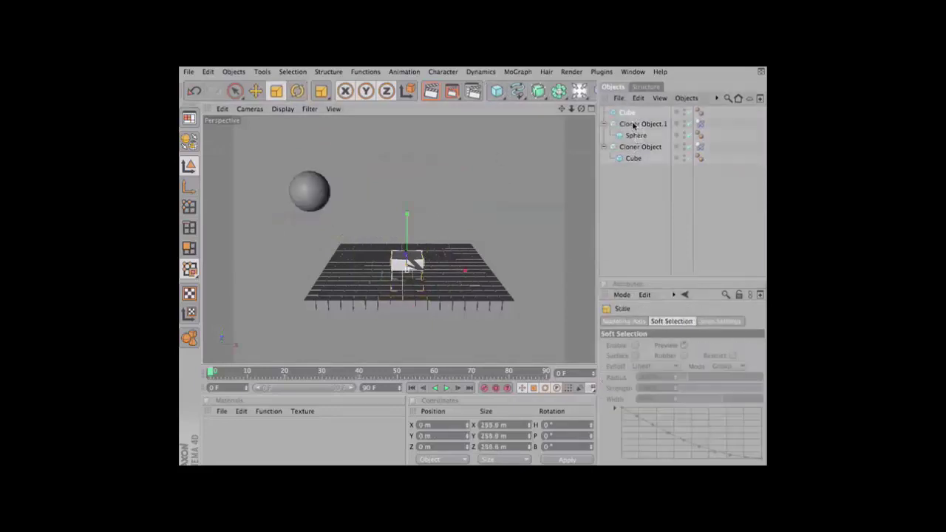
{"action": "left_click_drag", "start_coordinate": [632, 112], "coordinate": [642, 124]}
{"action": "key", "text": "F8"}
{"action": "key", "text": "r"}
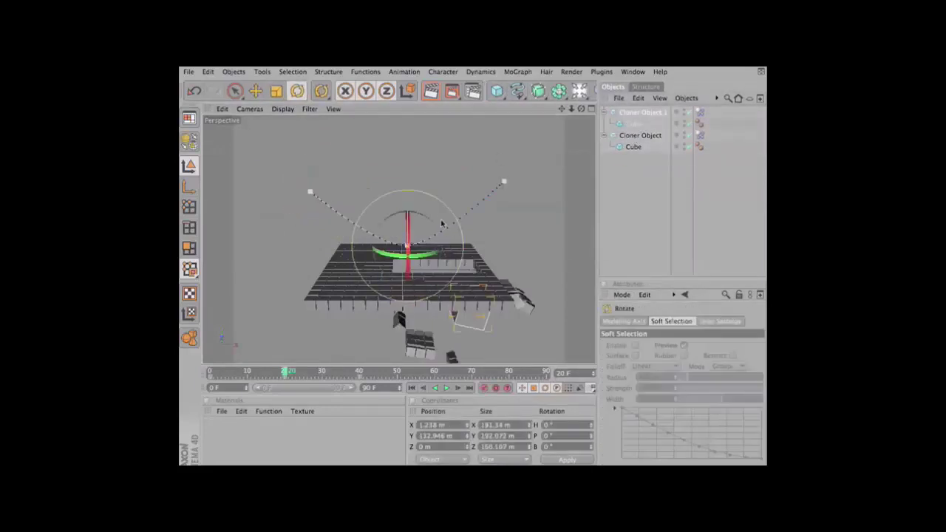
{"action": "mouse_move", "coordinate": [428, 225]}
{"action": "left_mouse_down"}
{"action": "mouse_move", "coordinate": [407, 219]}
{"action": "mouse_move", "coordinate": [411, 232]}
{"action": "left_mouse_up"}
{"action": "key", "text": "9"}
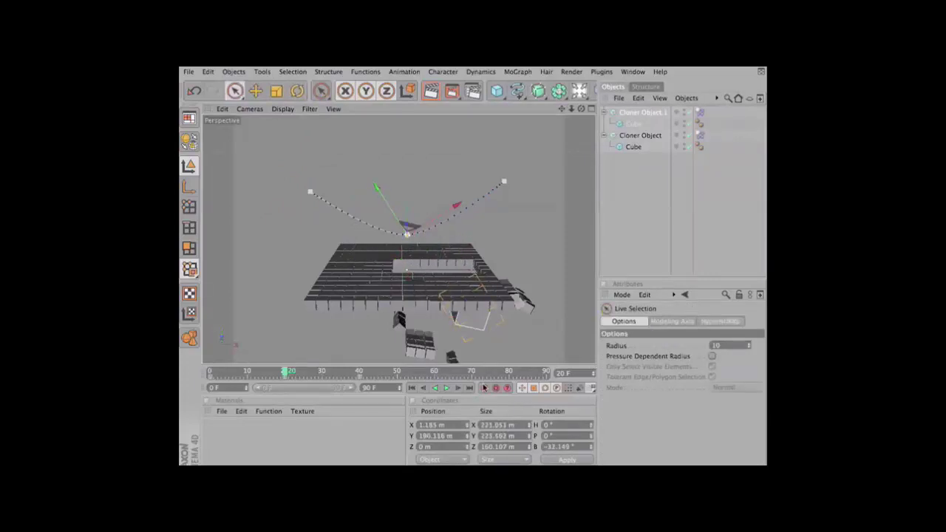
Keyframe the cube's tilt at about 49° on frame 0 and -44° on frame 40.
{"action": "key", "text": "shift+f"}
{"action": "key", "text": "r"}
{"action": "left_click_drag", "start_coordinate": [372, 167], "coordinate": [345, 192]}
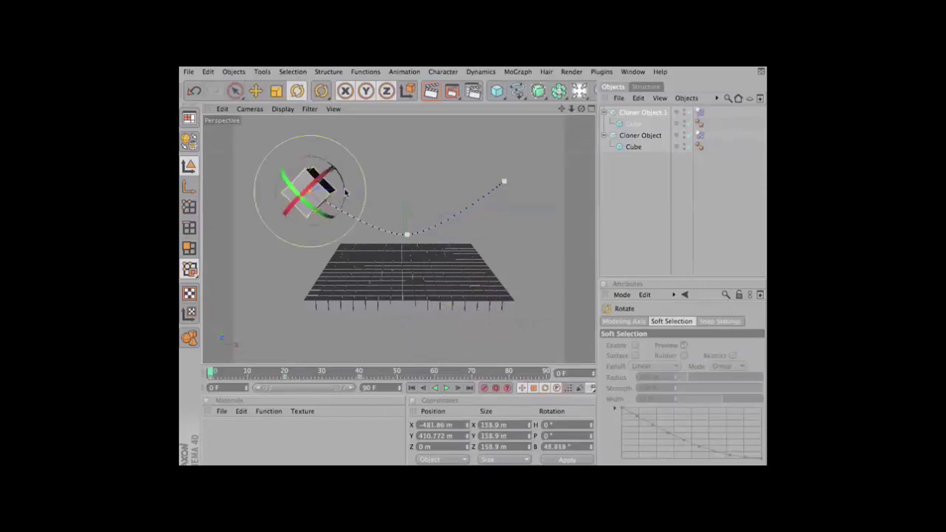
{"action": "key", "text": "ctrl+g"}
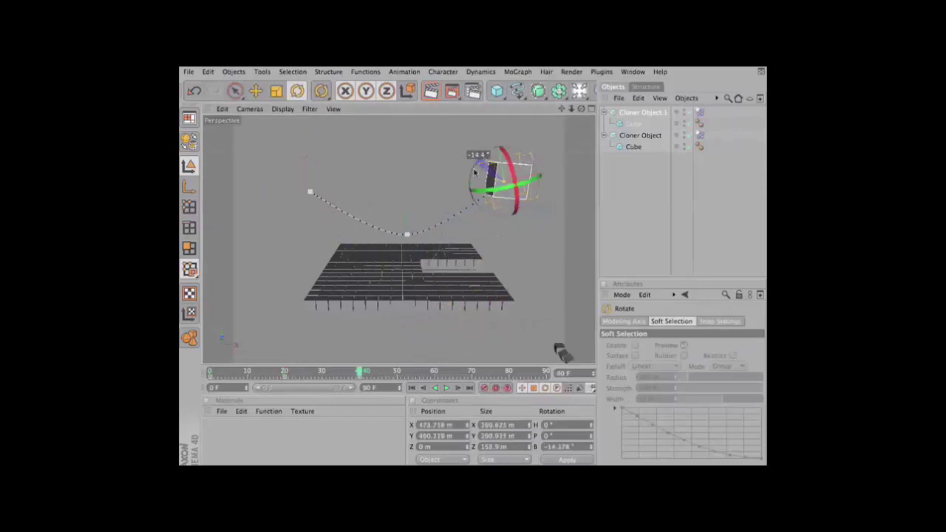
{"action": "left_click_drag", "start_coordinate": [502, 253], "coordinate": [509, 347]}
{"action": "key", "text": "shift+f"}
Set the cube's rigid body follow strength to 10 and replay the simulation.
{"action": "left_click", "coordinate": [699, 113]}
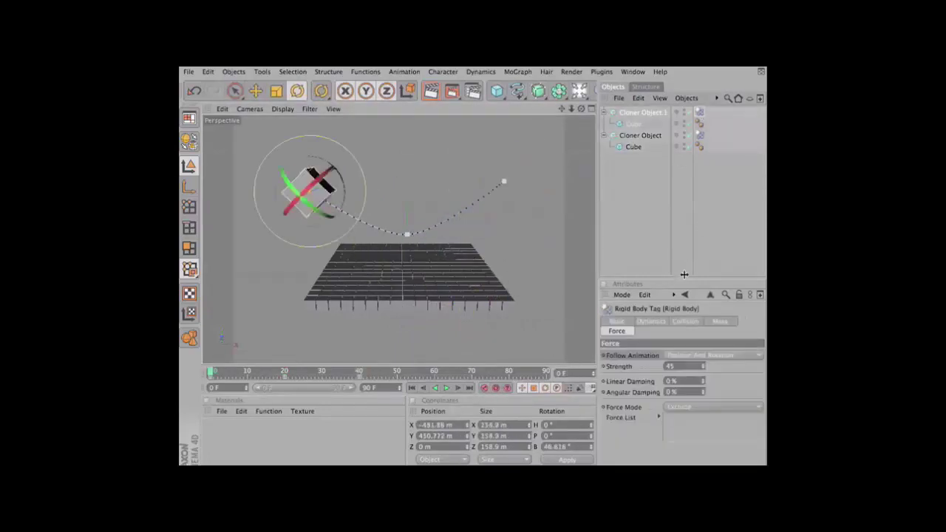
{"action": "key", "text": "F8"}
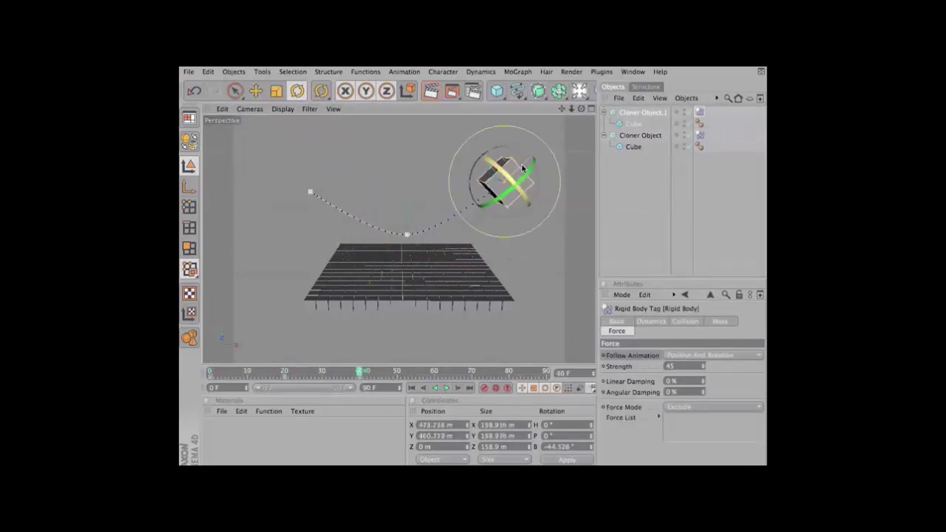
{"action": "left_click", "coordinate": [693, 367]}
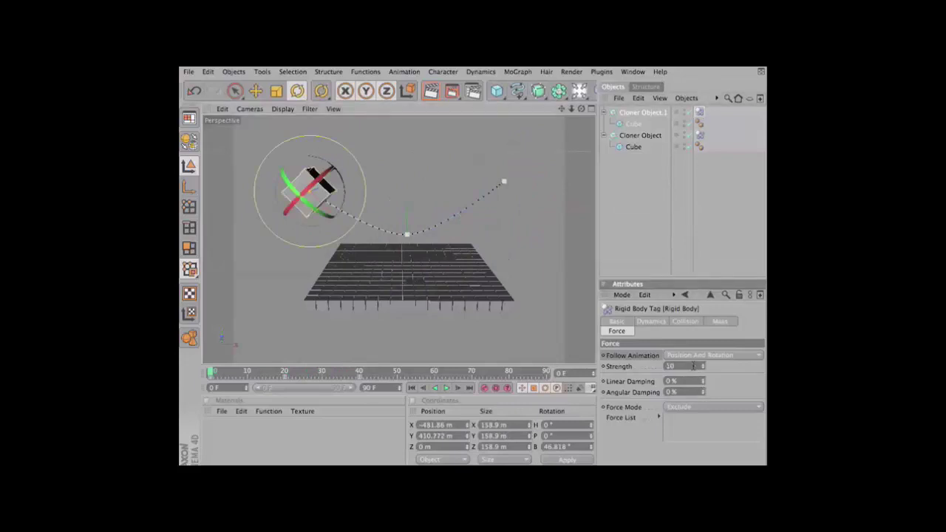
{"action": "key", "text": "F8"}
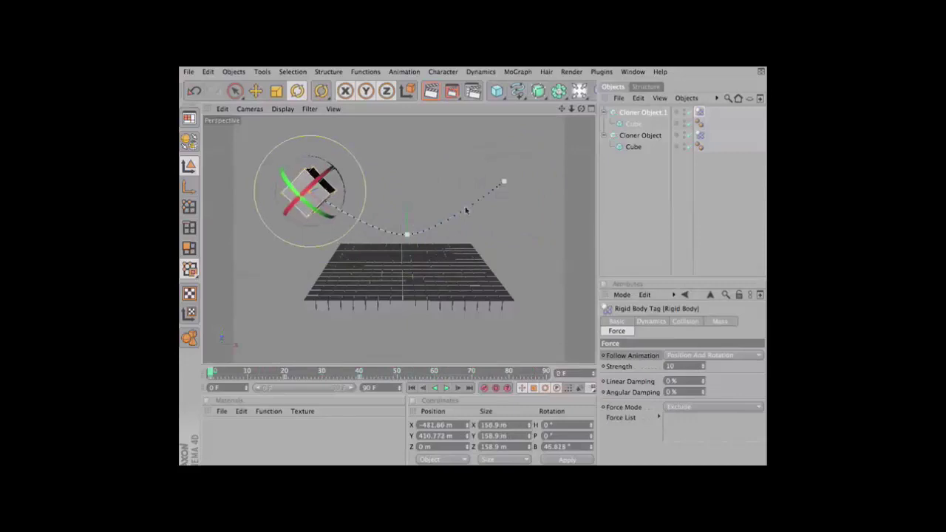
{"action": "key", "text": "F8"}
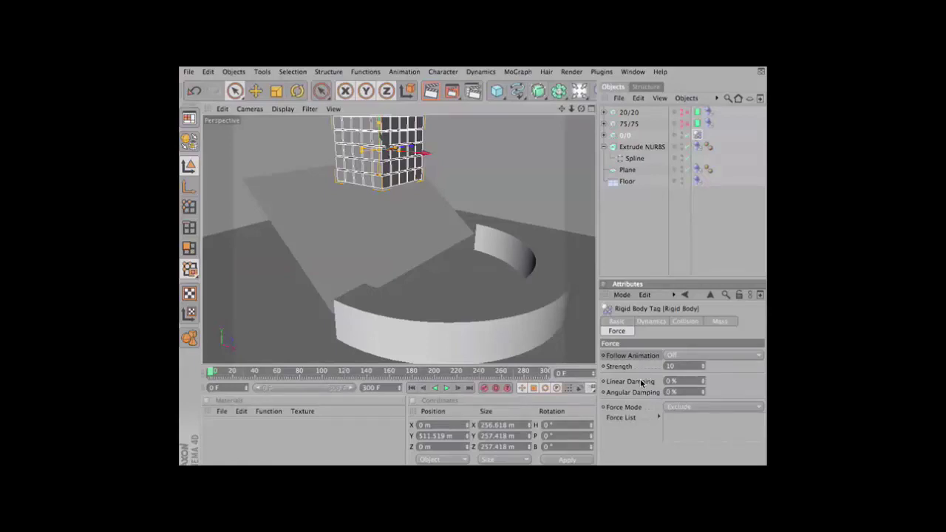
Select the 0/0 cube-grid cloner and play its fall into the bowl, then rewind.
{"action": "left_click", "coordinate": [625, 136]}
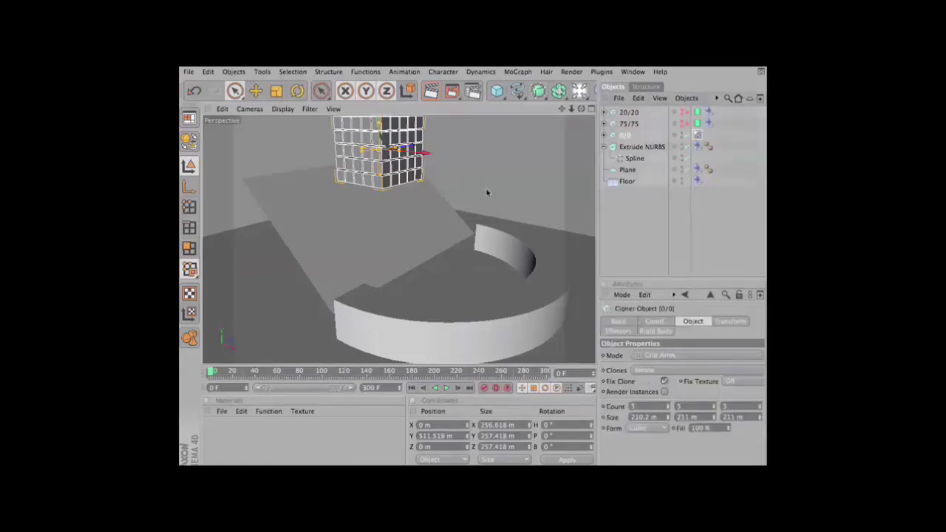
{"action": "key", "text": "F8"}
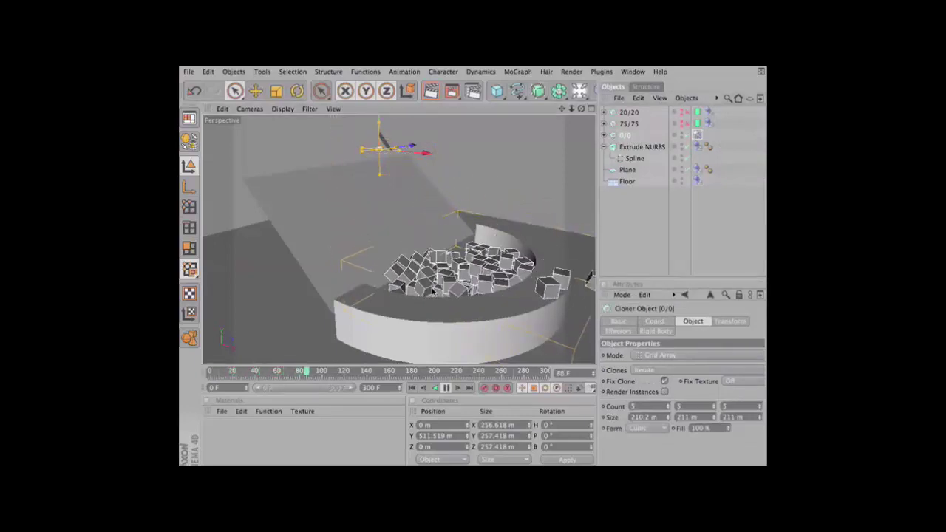
{"action": "key", "text": "F8"}
{"action": "key", "text": "shift+f"}
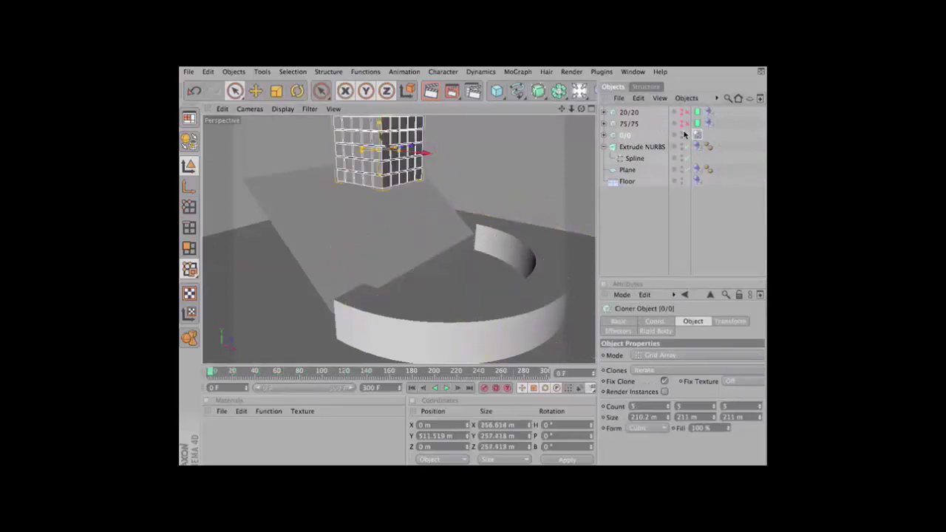
Hide the 0/0 and another cube grid, show the 75/75 grid, and replay the simulation.
{"action": "left_click", "coordinate": [684, 133]}
{"action": "key", "text": "F8"}
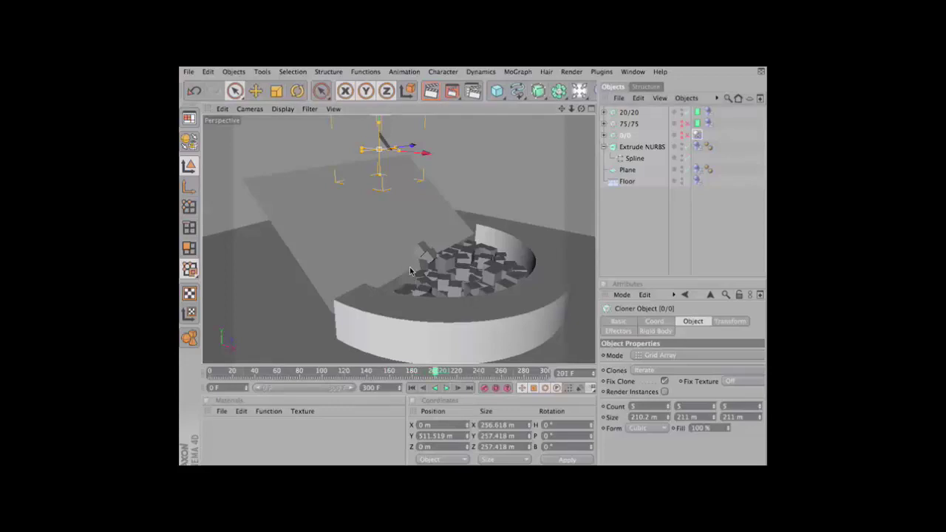
{"action": "key", "text": "F8"}
{"action": "key", "text": "shift+f"}
{"action": "left_click", "coordinate": [684, 112]}
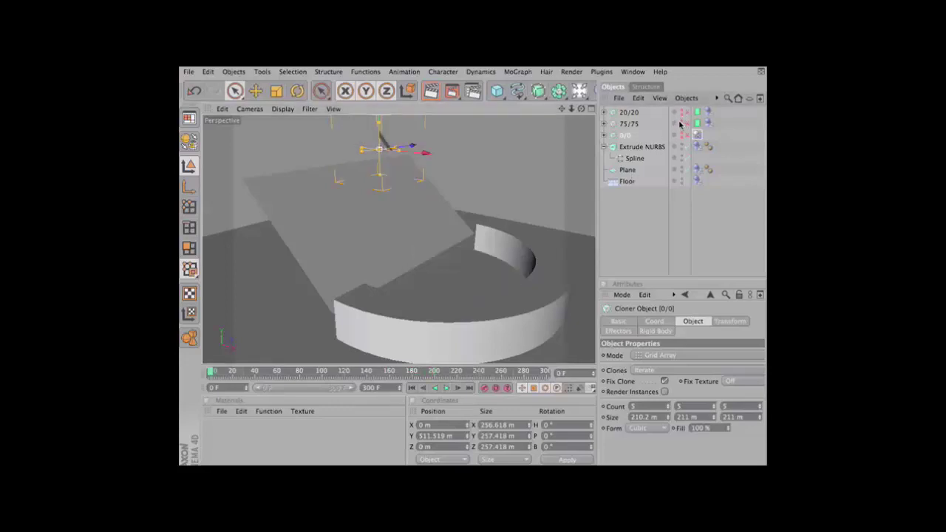
{"action": "left_click", "coordinate": [683, 123]}
{"action": "key", "text": "F8"}
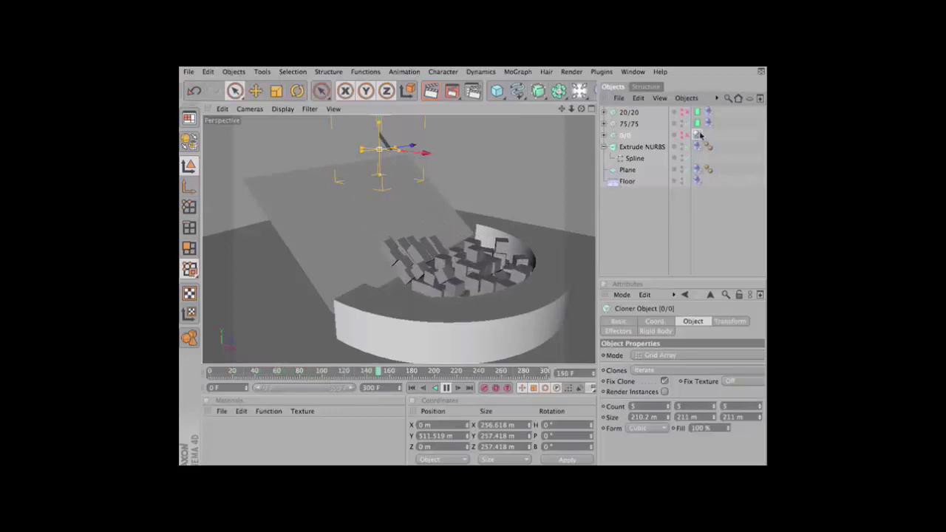
Inspect the cloner's Rigid Body tag Force and Dynamics settings.
{"action": "left_click", "coordinate": [656, 331]}
{"action": "left_click", "coordinate": [666, 321]}
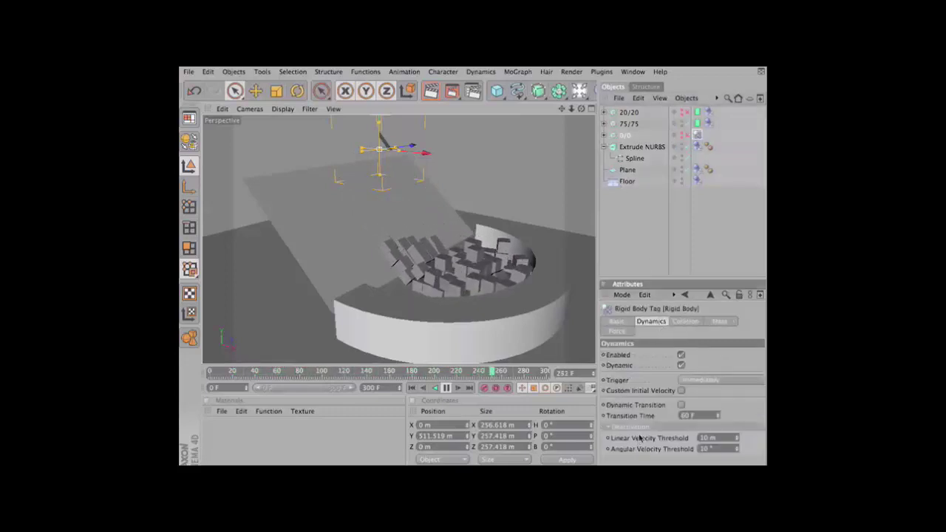
{"action": "left_click", "coordinate": [614, 331]}
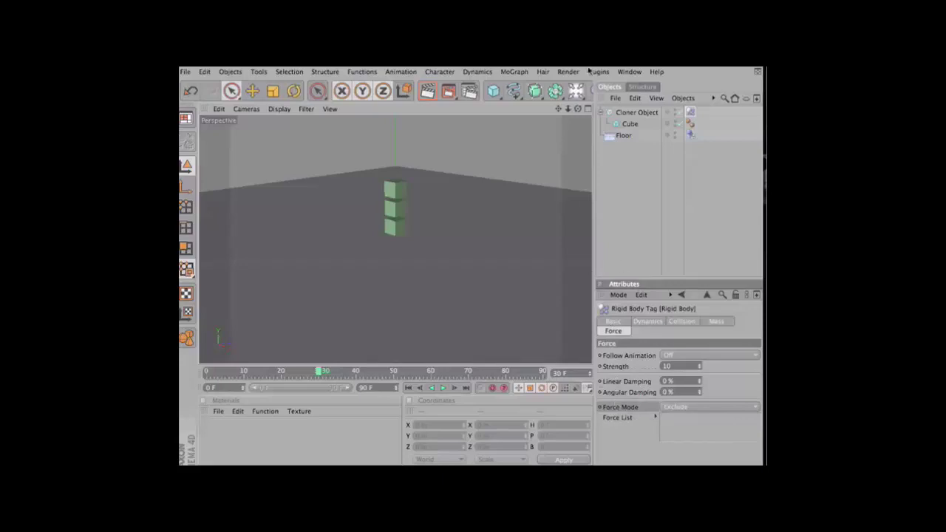
Add a Wind force from the particle forces palette.
{"action": "scroll", "coordinate": [483, 91], "scroll_direction": "down", "scroll_amount": 3}
{"action": "left_click", "coordinate": [531, 91]}
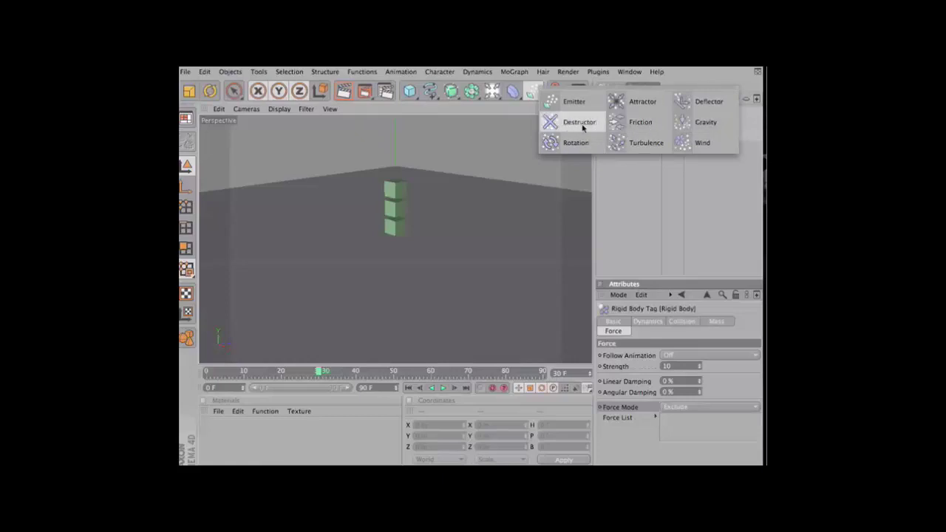
{"action": "left_click", "coordinate": [677, 143]}
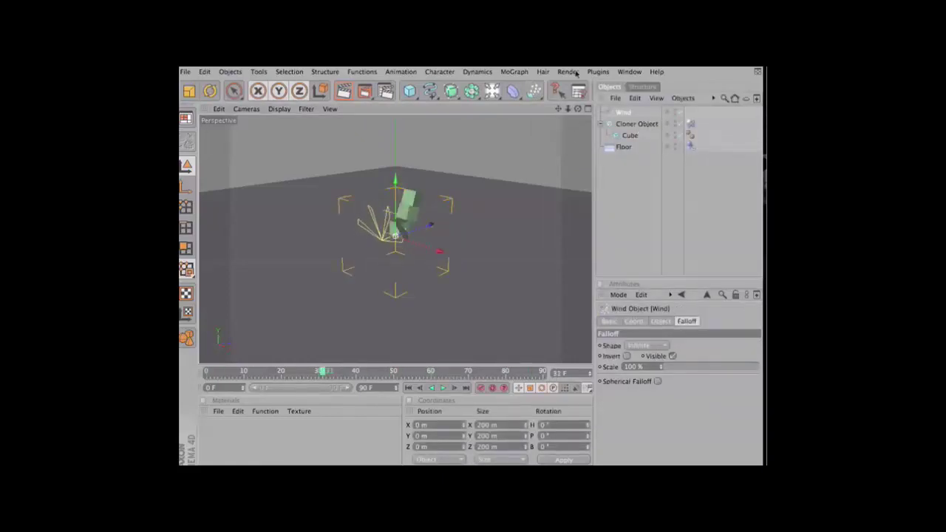
Set the animation end frame to 150 and play the wind blowing the cubes off.
{"action": "type", "text": "150"}
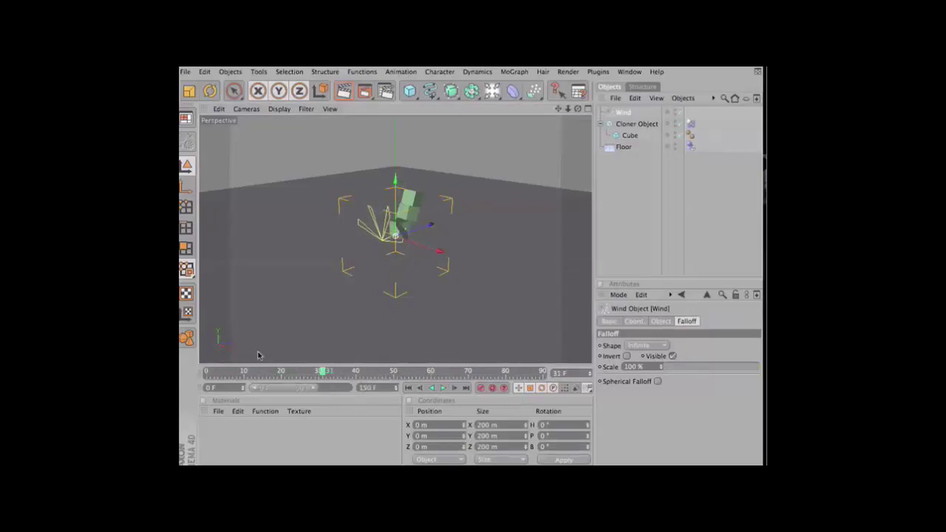
{"action": "key", "text": "Return"}
{"action": "key", "text": "F8"}
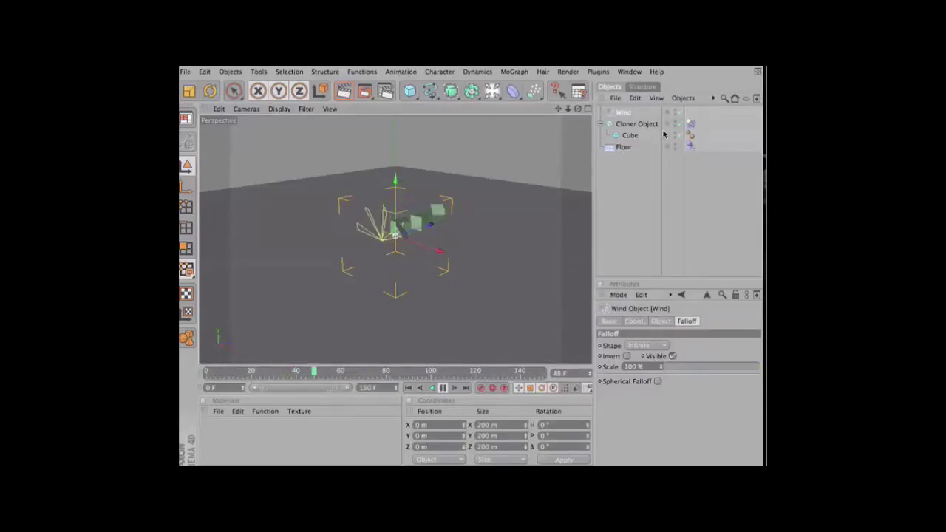
{"action": "key", "text": "F8"}
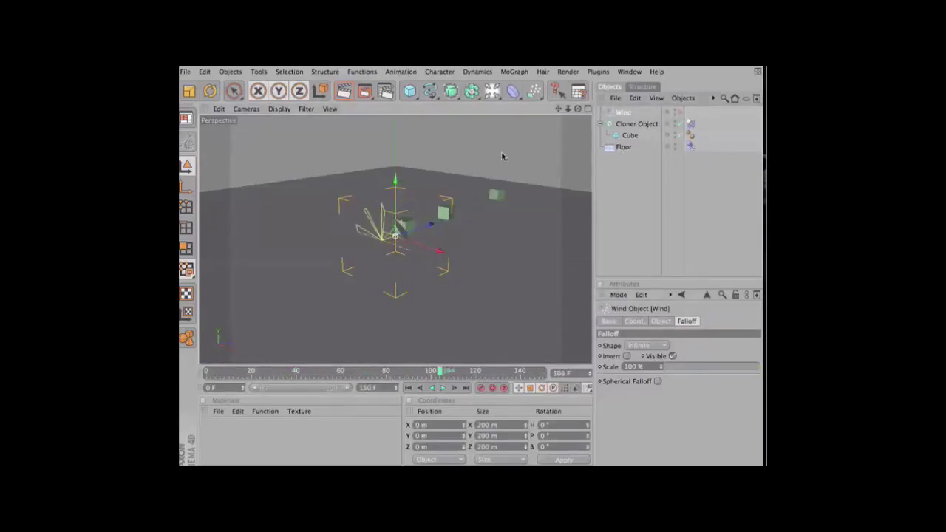
{"action": "key", "text": "shift+g"}
{"action": "key", "text": "F8"}
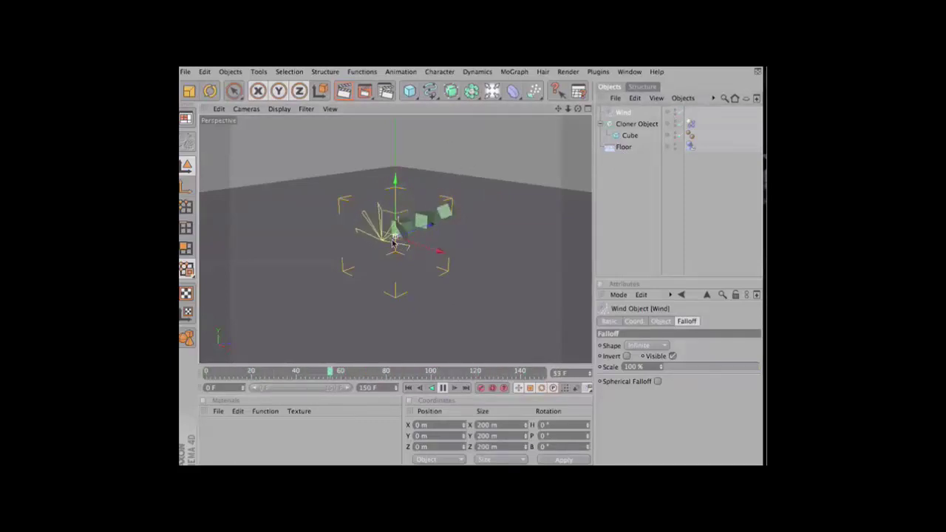
{"action": "key", "text": "F8"}
{"action": "left_click", "coordinate": [532, 90]}
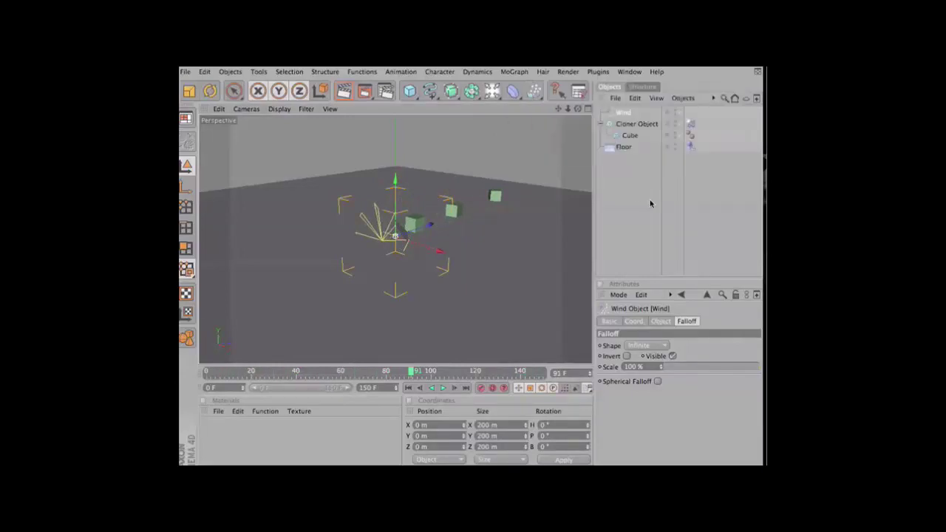
Review the cube cloner's rigid body force settings and rewind to the first frame.
{"action": "left_click", "coordinate": [481, 78]}
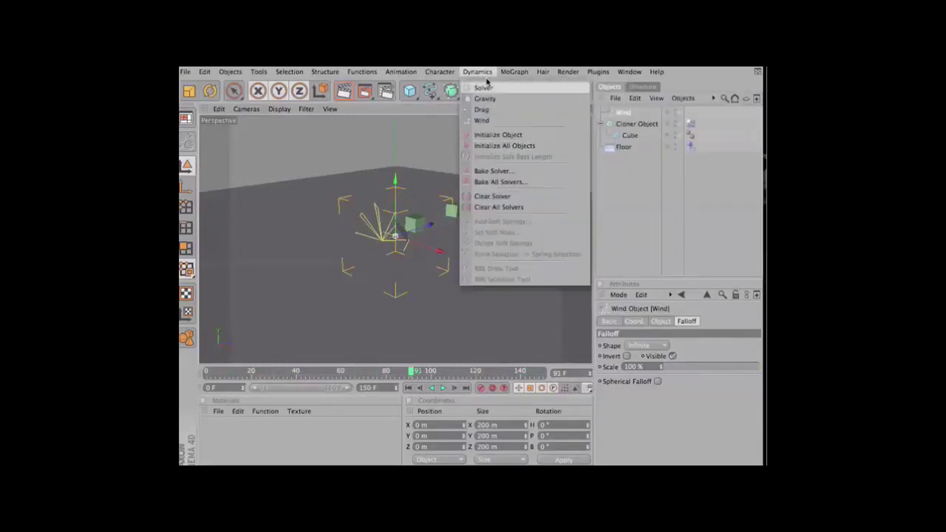
{"action": "left_click", "coordinate": [633, 170]}
{"action": "left_click", "coordinate": [636, 123]}
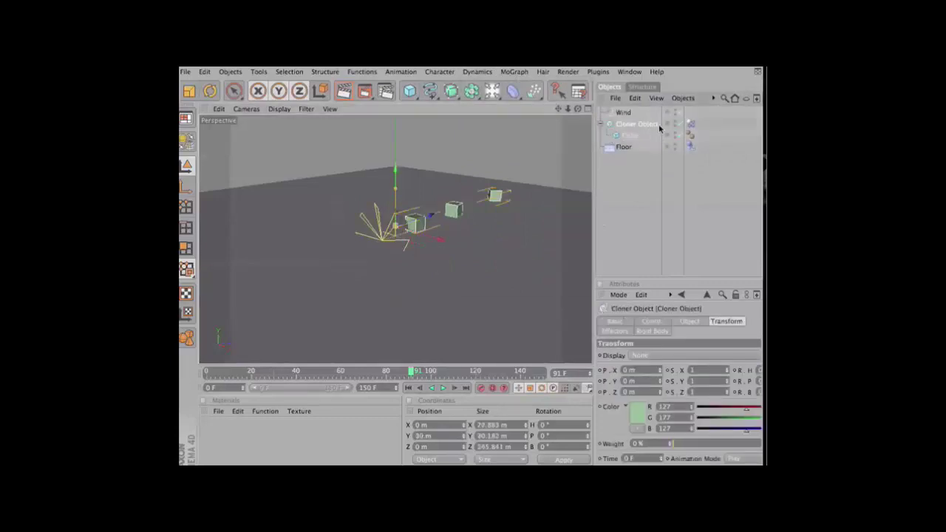
{"action": "left_click", "coordinate": [691, 123]}
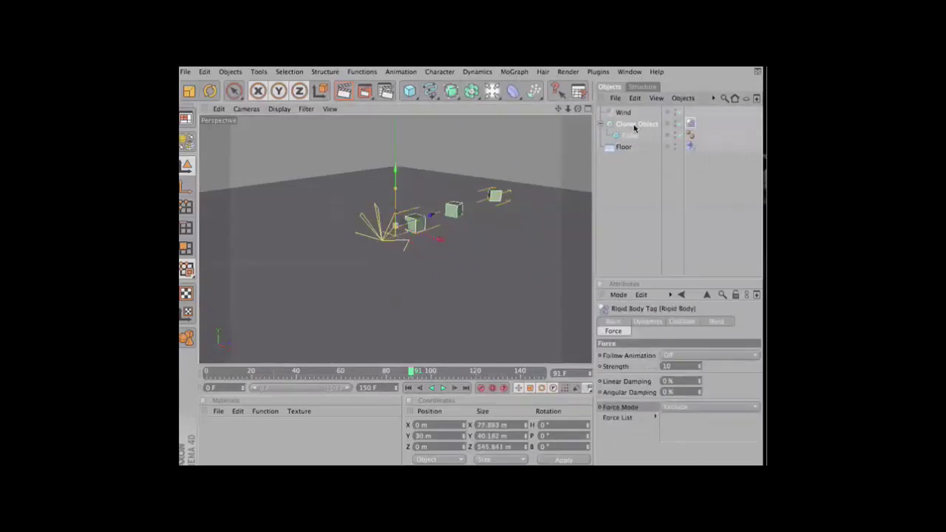
{"action": "key", "text": "shift+f"}
Duplicate the cloner as Cloner Object.1, exclude Wind from its Force List, and play.
{"action": "left_click_drag", "start_coordinate": [636, 124], "coordinate": [631, 152], "text": "ctrl"}
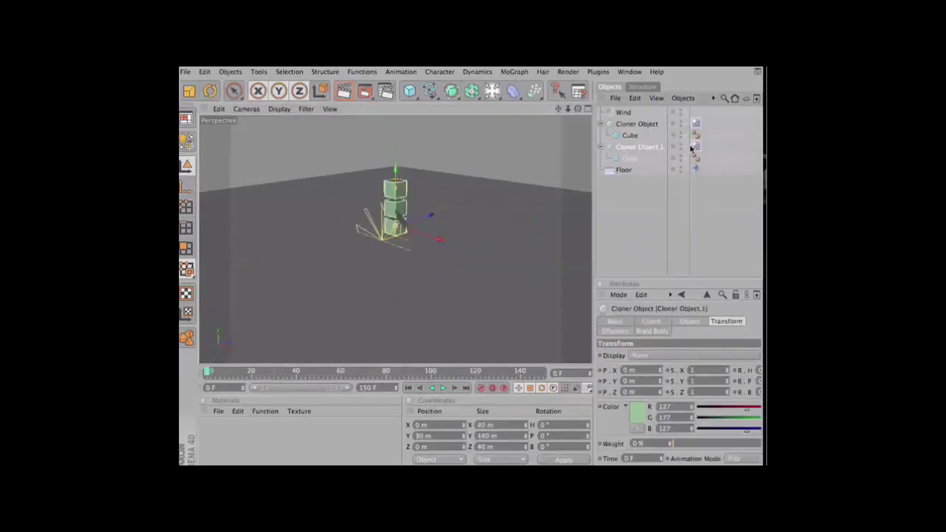
{"action": "left_click", "coordinate": [695, 147]}
{"action": "left_click", "coordinate": [624, 114]}
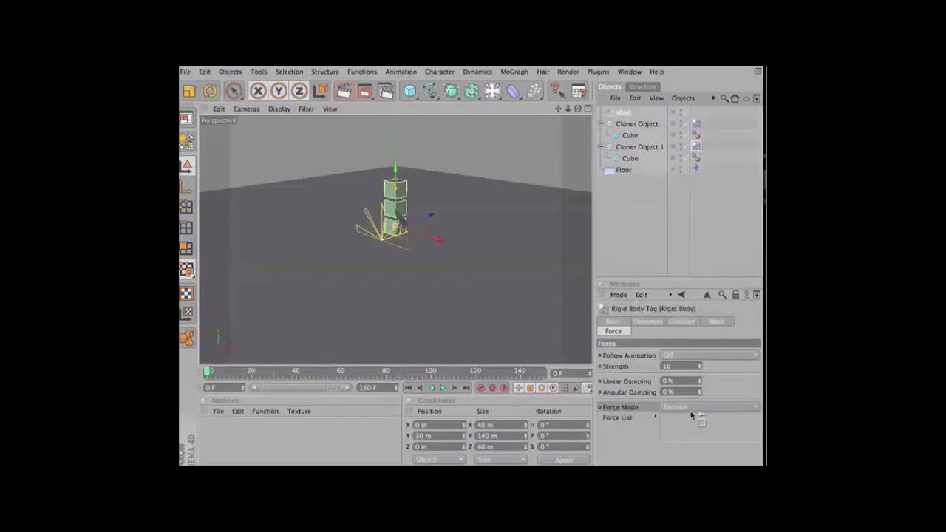
{"action": "left_click_drag", "start_coordinate": [691, 416], "coordinate": [687, 419]}
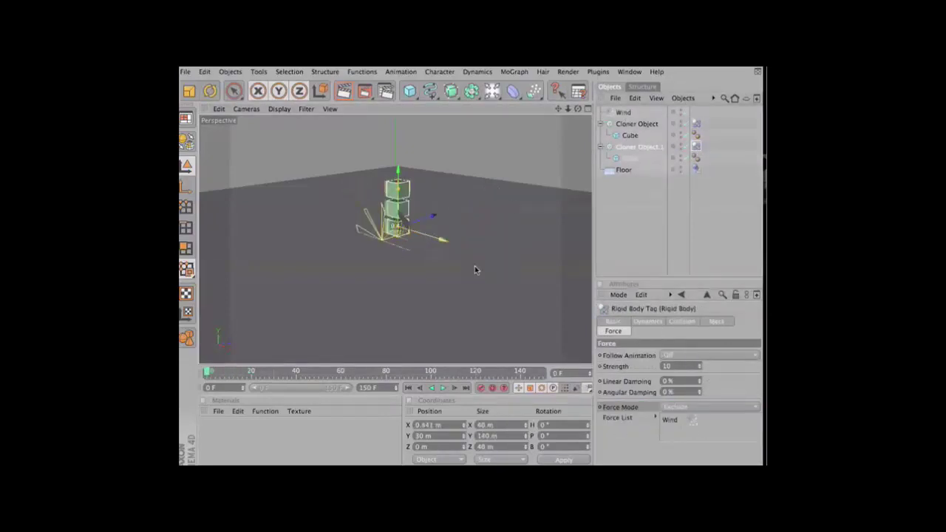
{"action": "key", "text": "F8"}
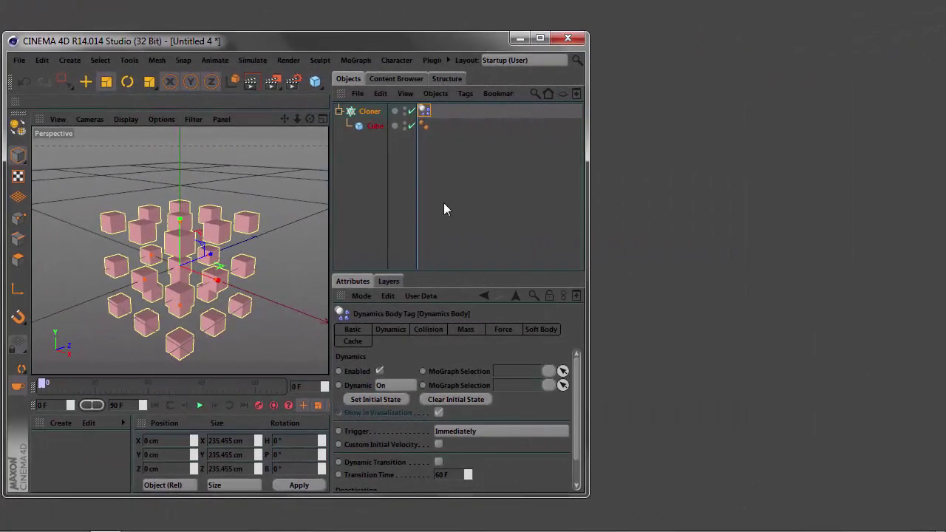
Deselect all objects and close the Untitled 4 project via File > Close.
{"action": "left_click", "coordinate": [444, 203]}
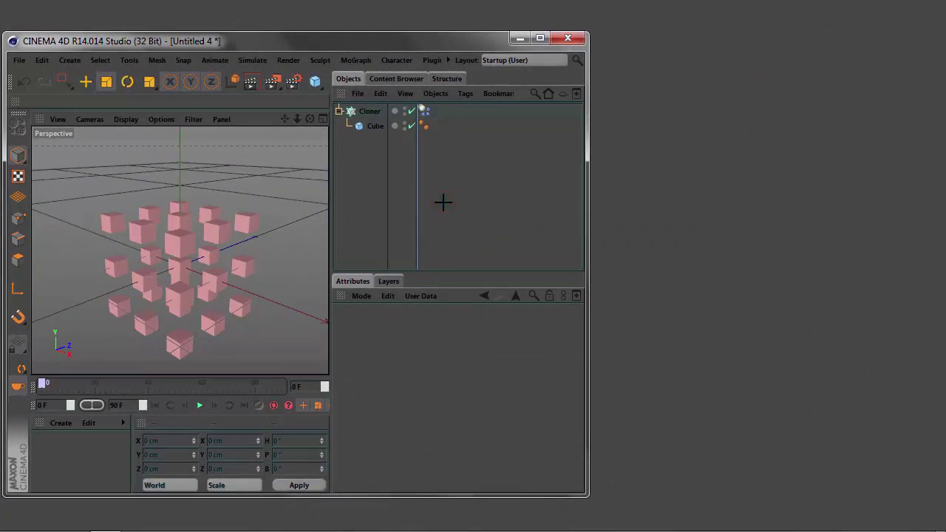
{"action": "left_click", "coordinate": [20, 62]}
{"action": "left_click", "coordinate": [41, 158]}
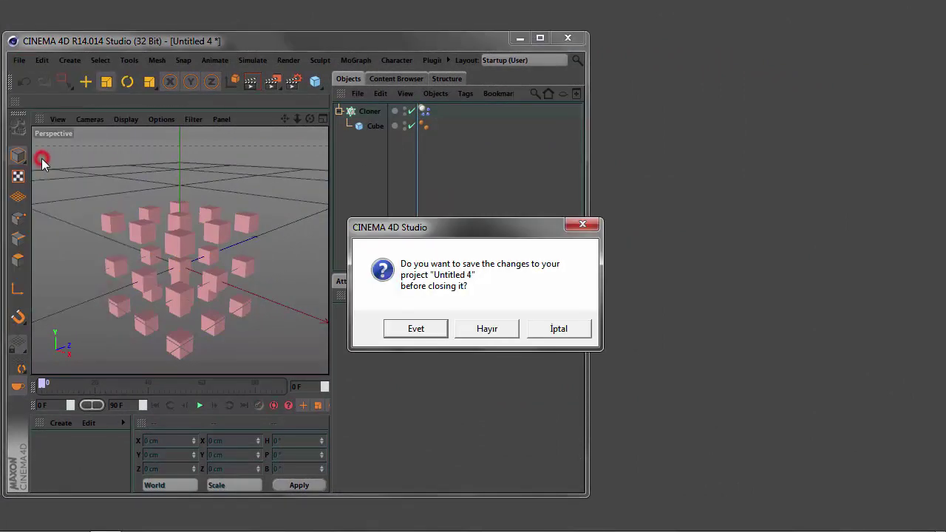